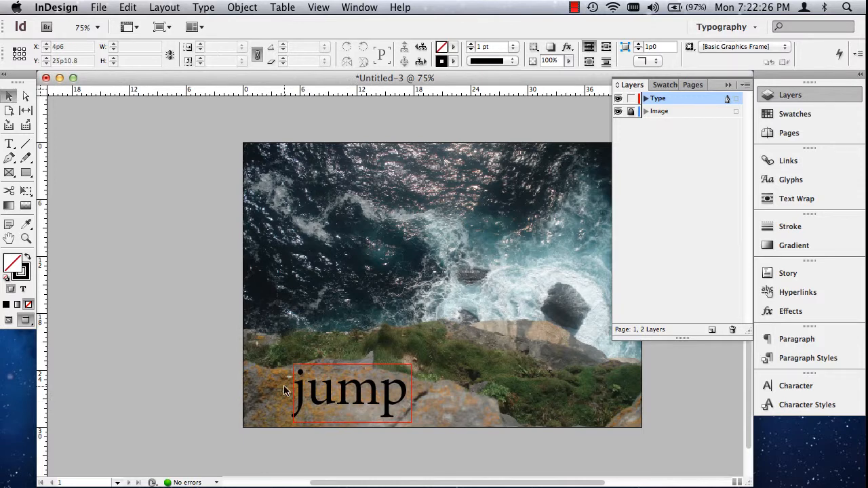
- Enlarge the "jump" text frame to about 20p7.2 wide by 7p6 high
double_click(346, 385)
double_click(346, 384)
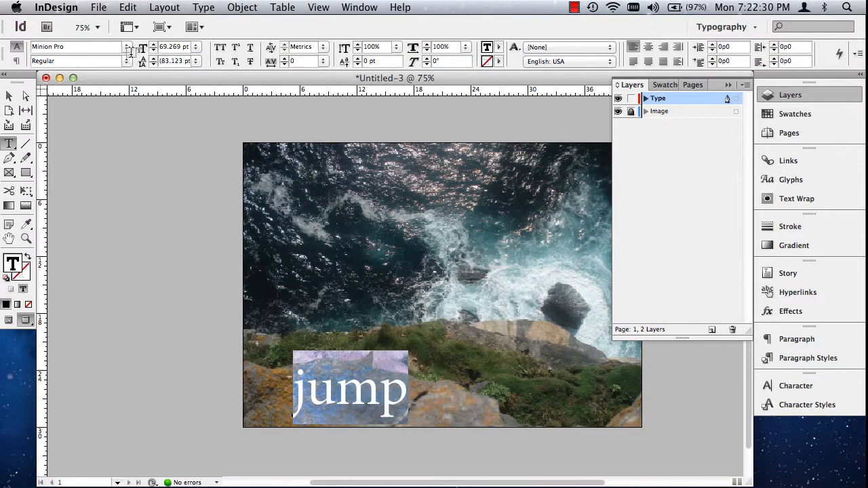
click(10, 94)
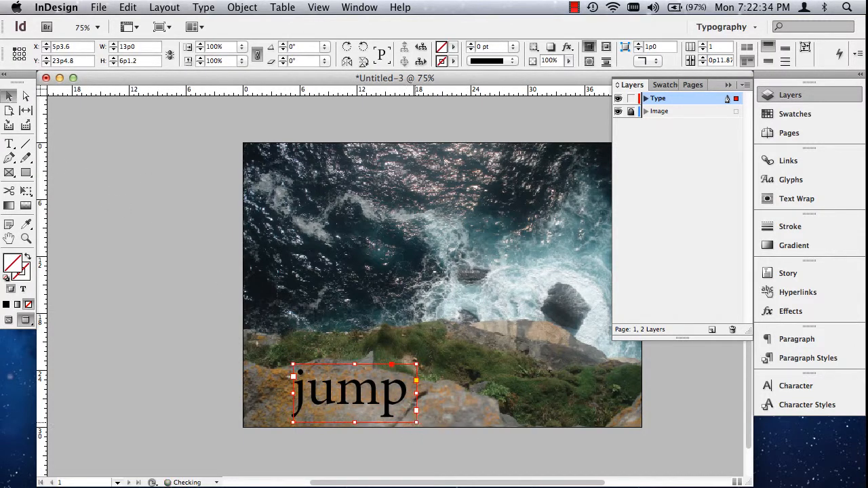
drag(416, 421, 488, 435)
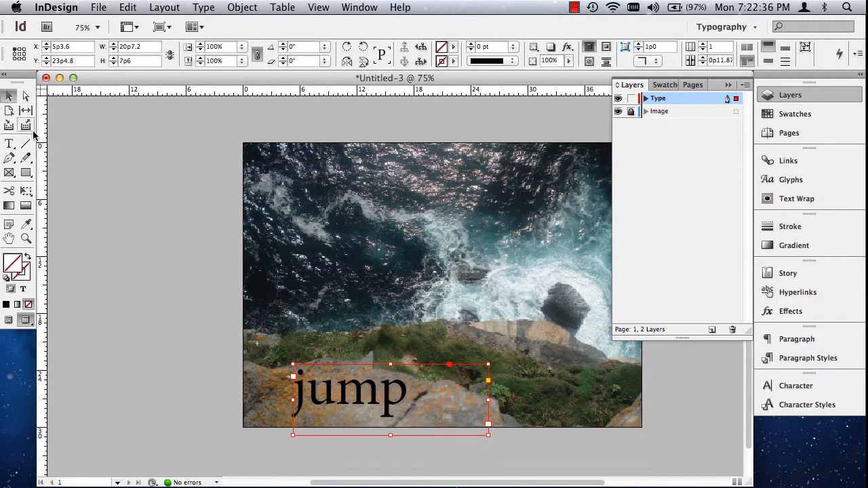
- Select the word "jump" and look through the available fonts and Minion Pro styles without choosing one
click(9, 143)
click(346, 399)
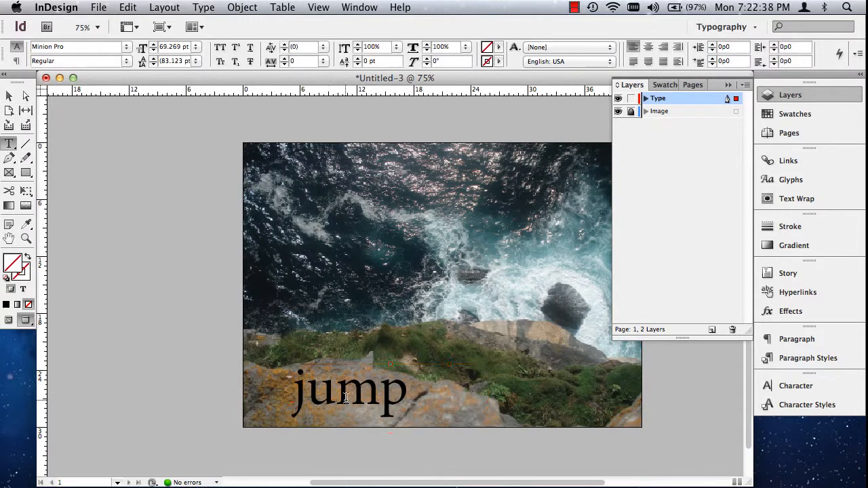
double_click(346, 398)
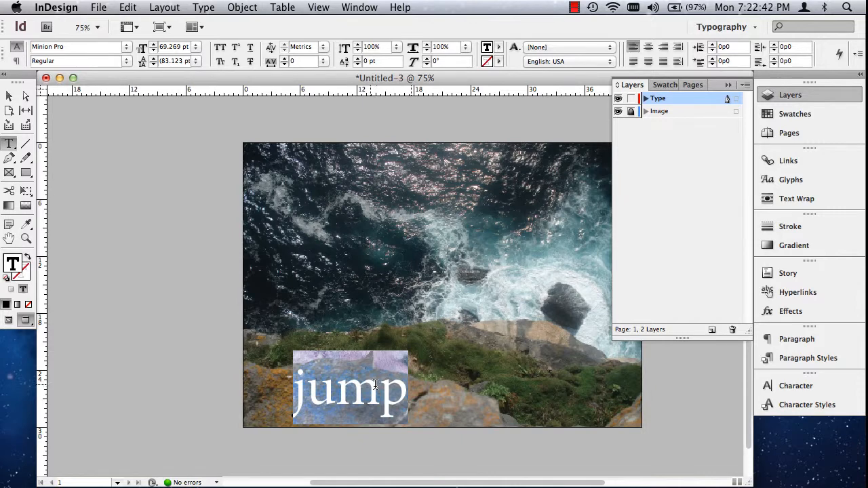
click(127, 51)
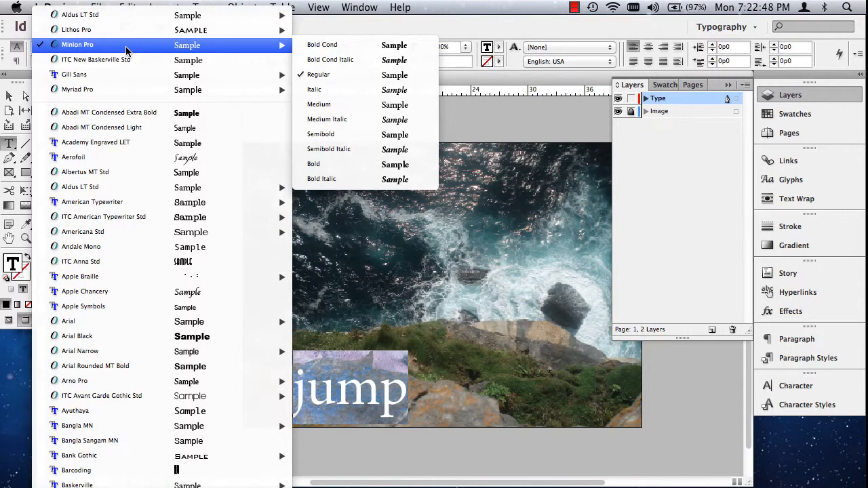
click(505, 30)
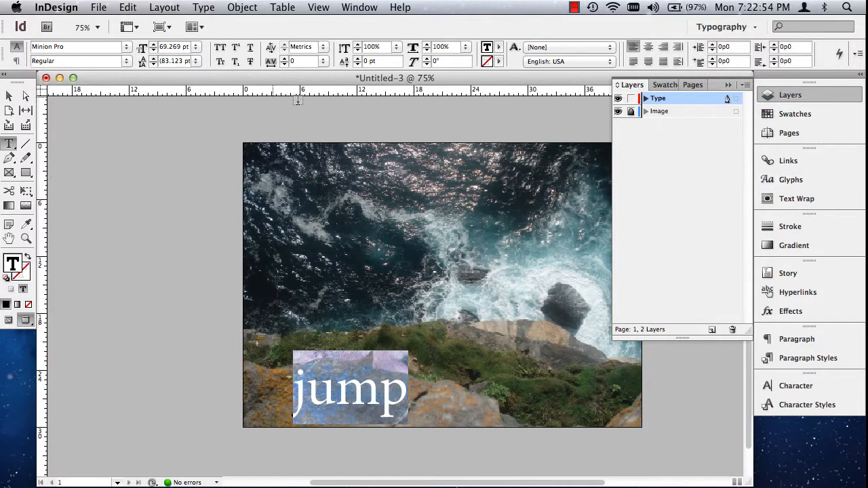
- Show the Character panel and float it over the upper part of the photo
click(354, 8)
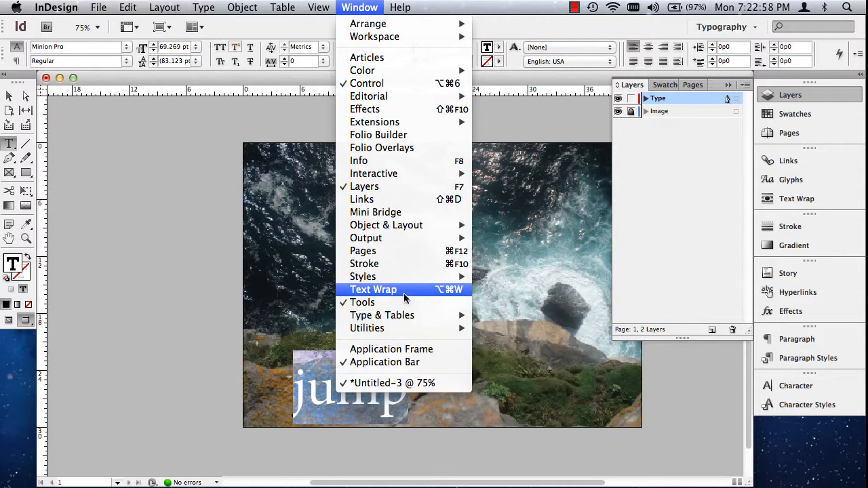
mouse_move(403, 317)
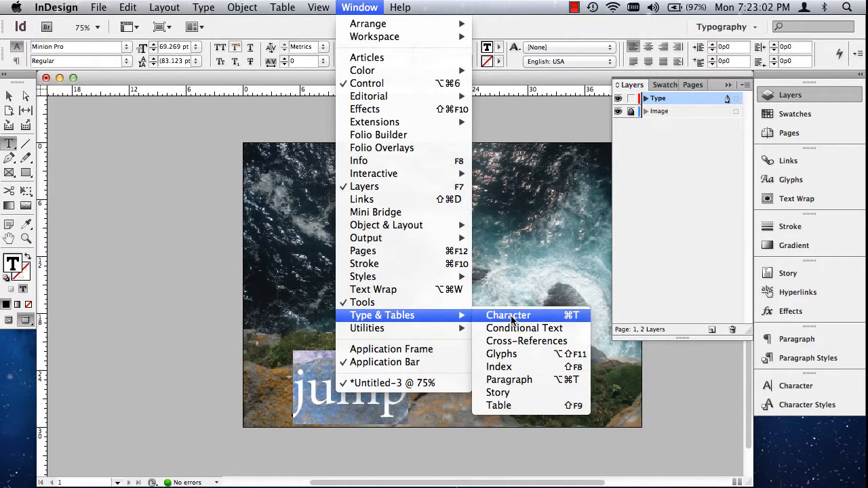
click(567, 323)
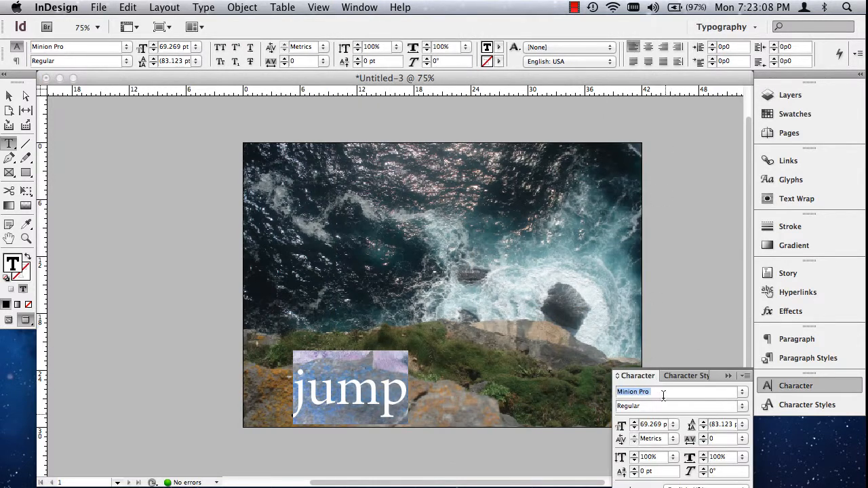
drag(638, 378, 589, 109)
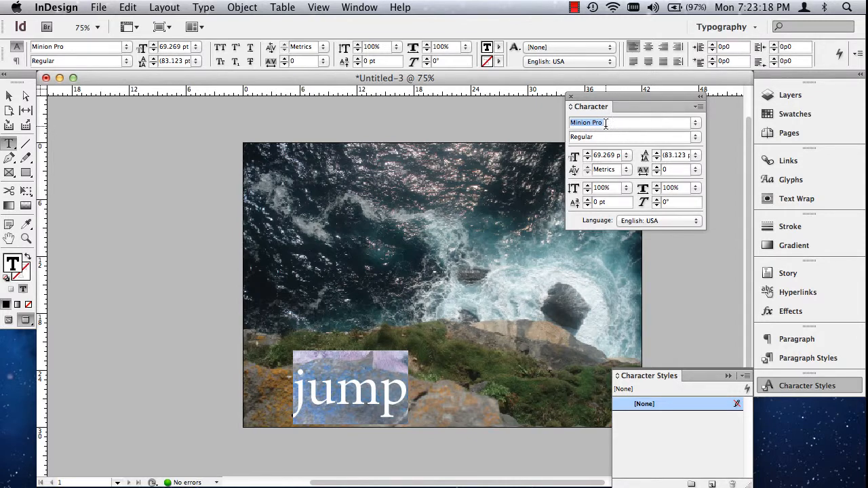
- Preview successive fonts on the selected word "jump", stepping backward through the font list and settling on Malayalam MN
double_click(344, 370)
drag(621, 120, 555, 126)
key(Up)
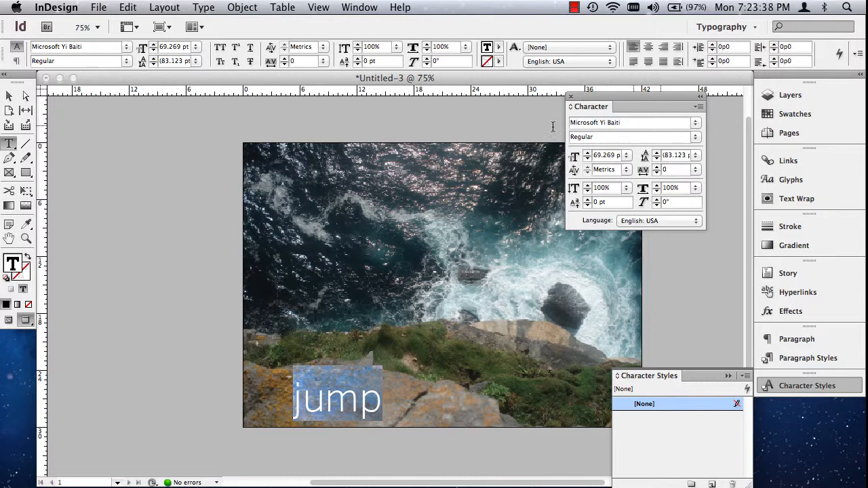
click(616, 122)
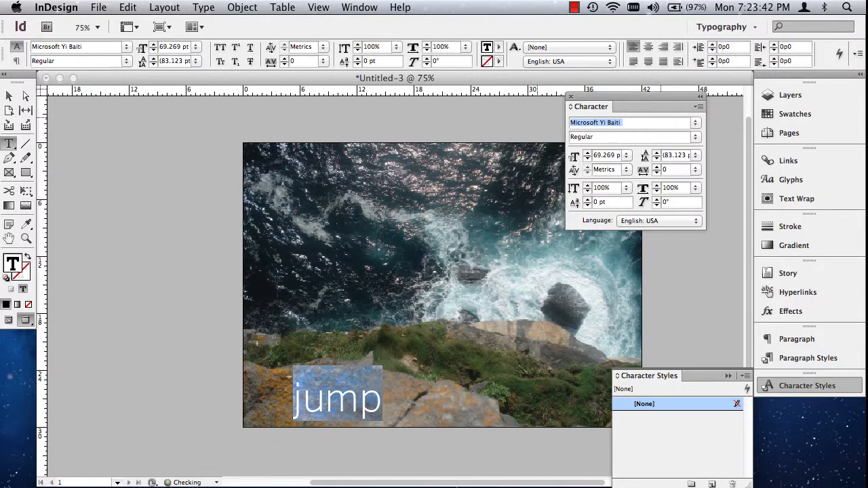
key(Up)
key(Up)
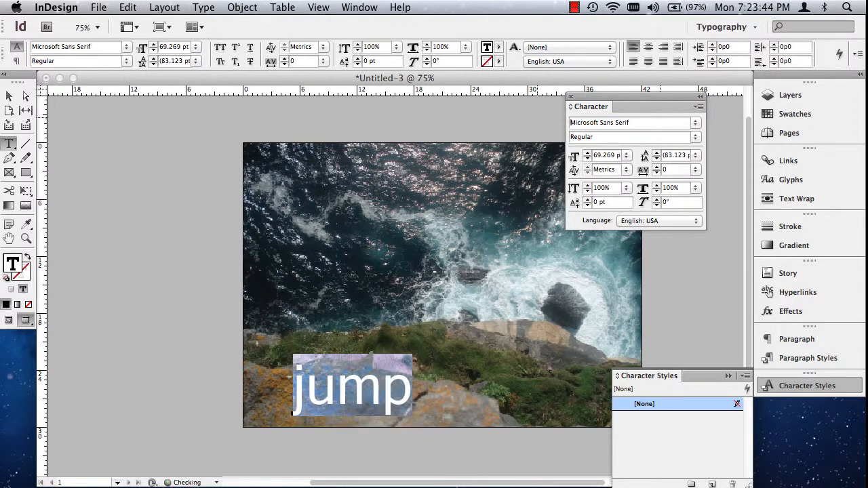
key(Up)
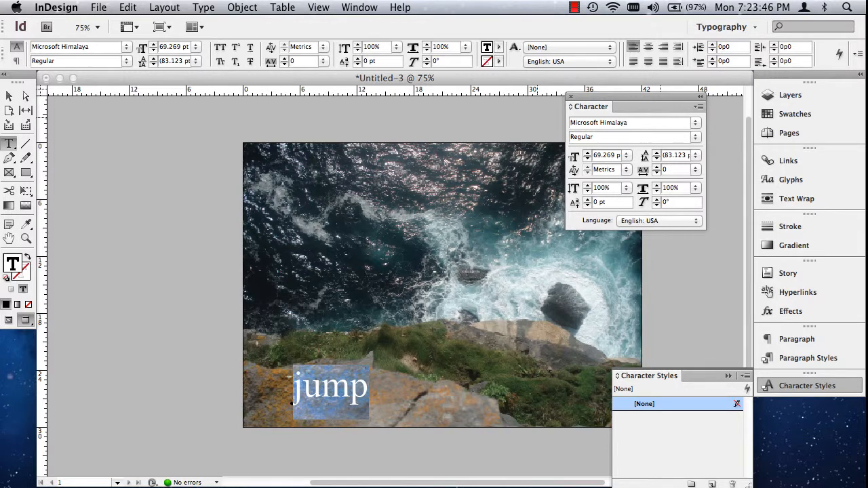
key(Up)
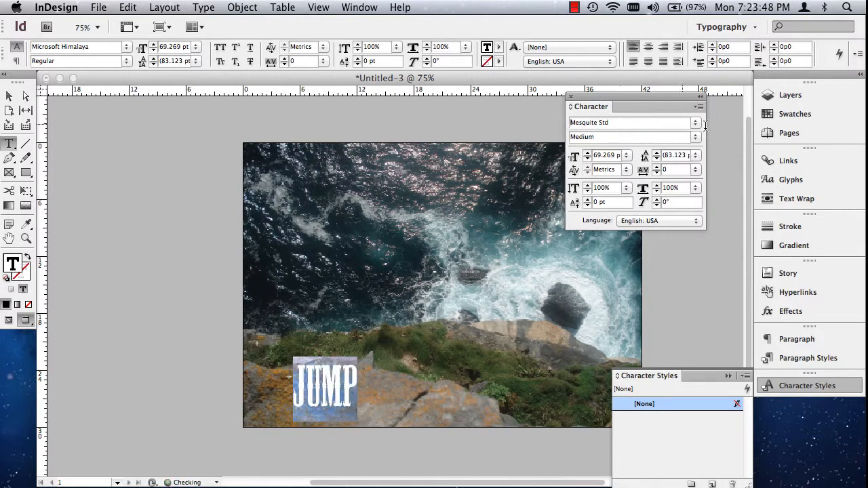
key(Up)
key(Up)
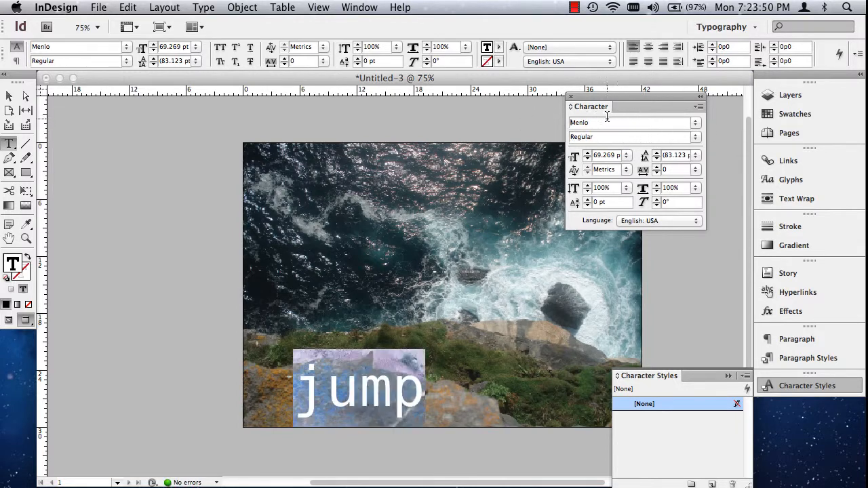
key(Up)
key(Up)
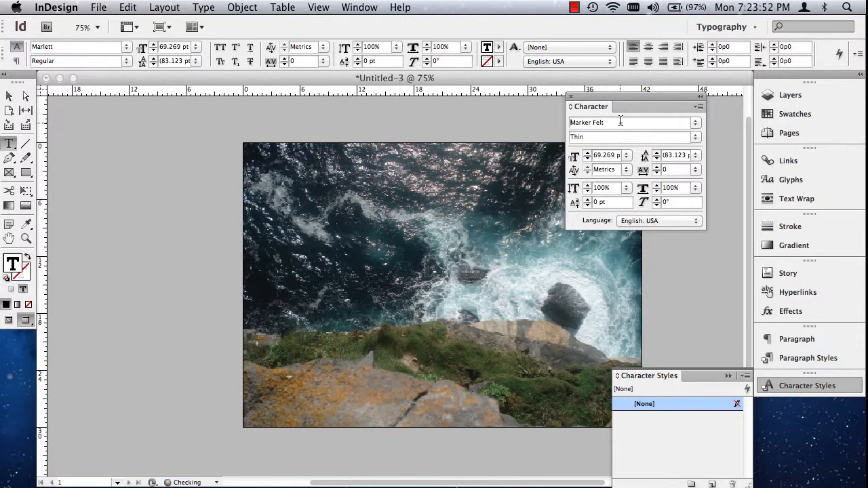
key(Up)
key(Up)
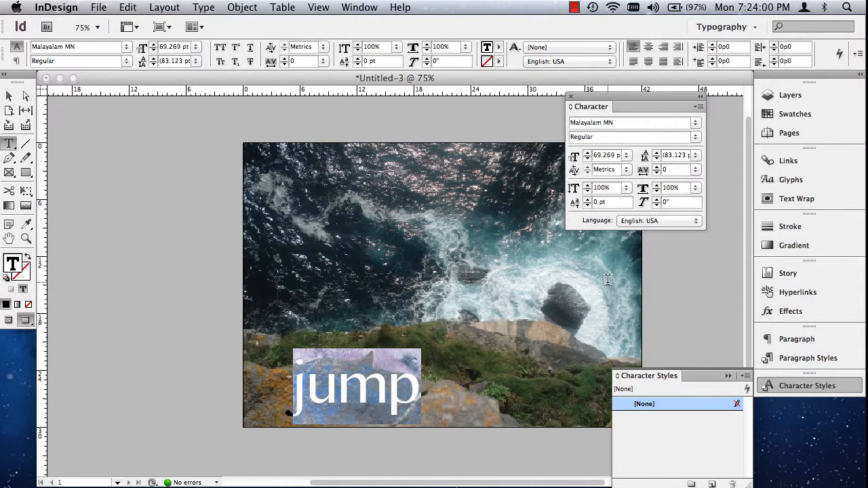
- Move the "jump" frame to the page's lower-left corner, near X 0p4.8, Y 23p10.8, and resize it to about 16p10.8 by 9p1.2
click(9, 96)
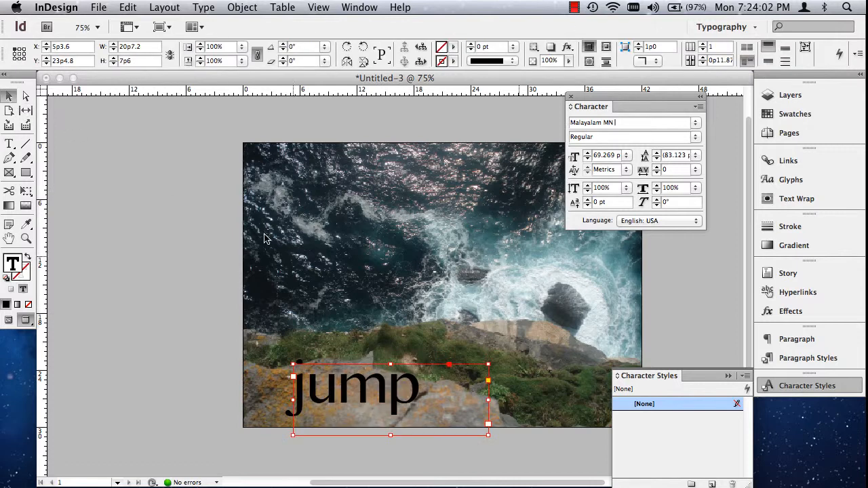
drag(349, 395, 304, 399)
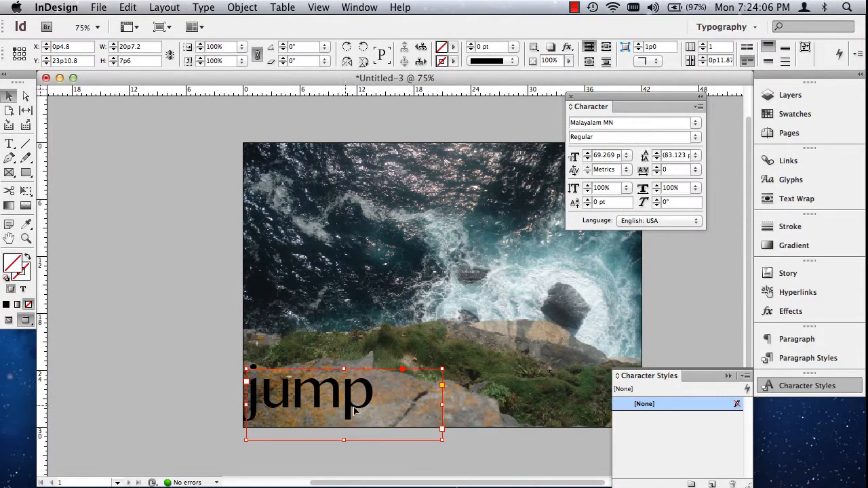
drag(449, 442, 414, 458)
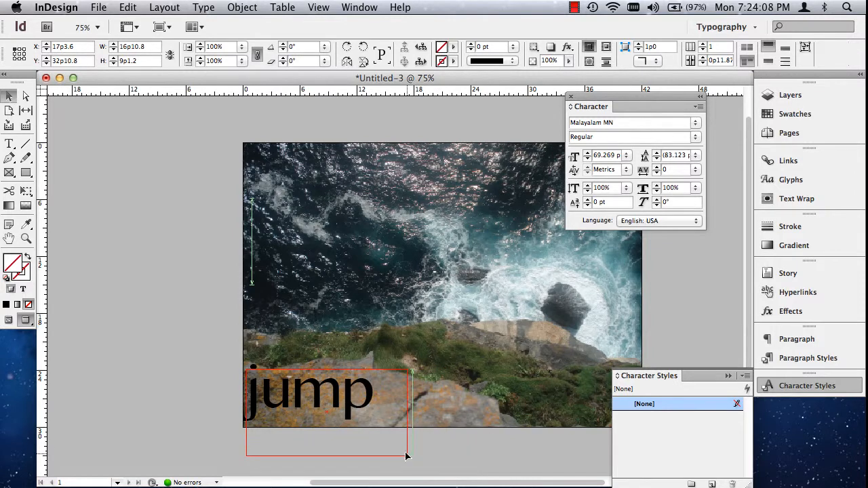
- Duplicate the "jump" text frame and, in normal view mode, place the copy on the pasteboard beneath the other sample words
right_click(325, 395)
click(253, 383)
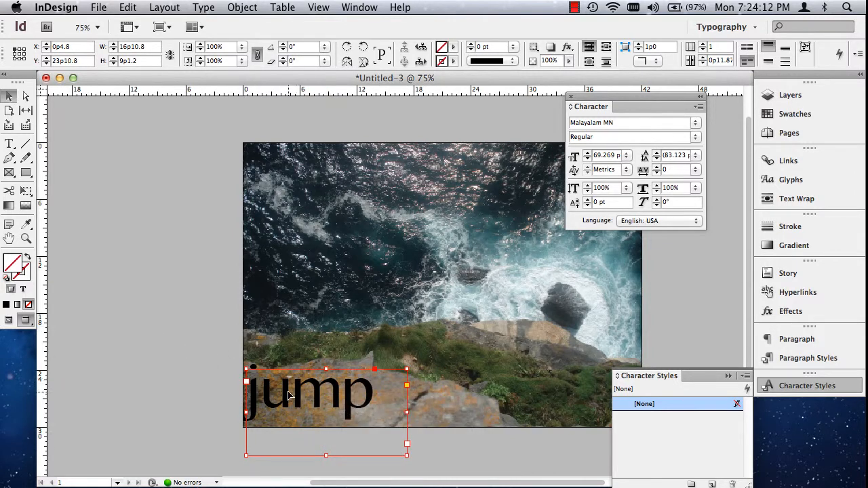
drag(297, 400, 441, 404)
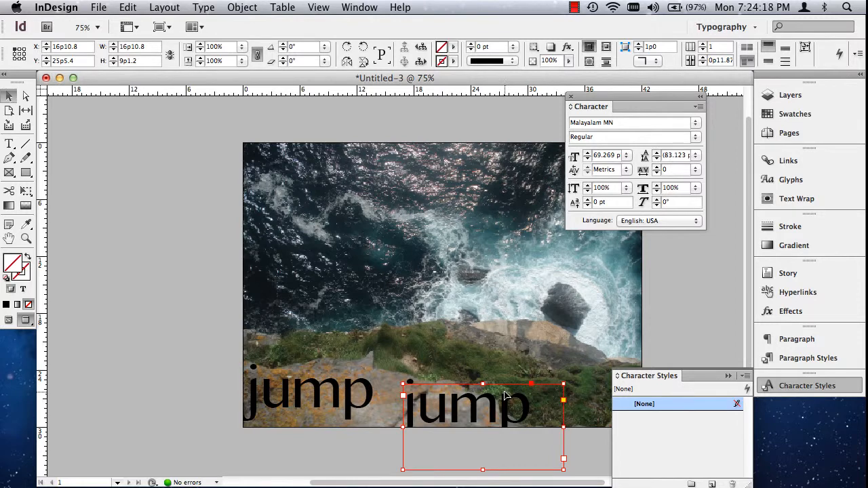
key(w)
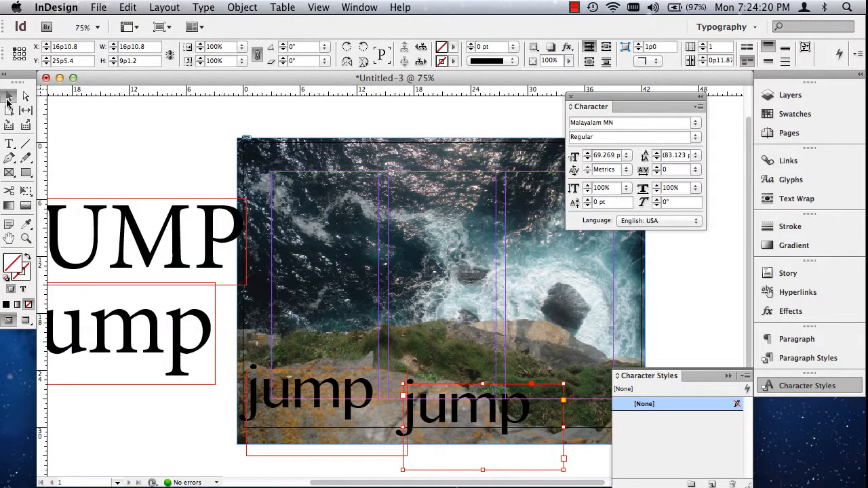
drag(477, 416, 129, 424)
- Preview successive fonts on the pasteboard copy of "jump", stepping backward through the font list and settling on Impact
double_click(77, 420)
key(super+a)
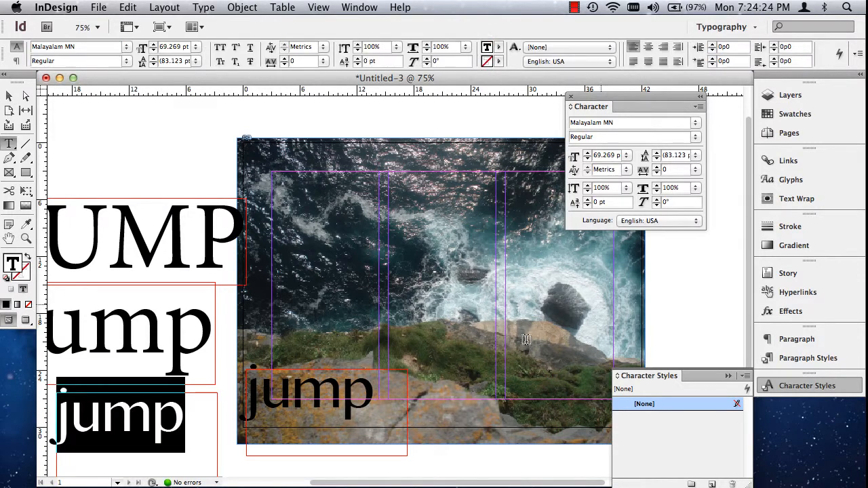
click(587, 123)
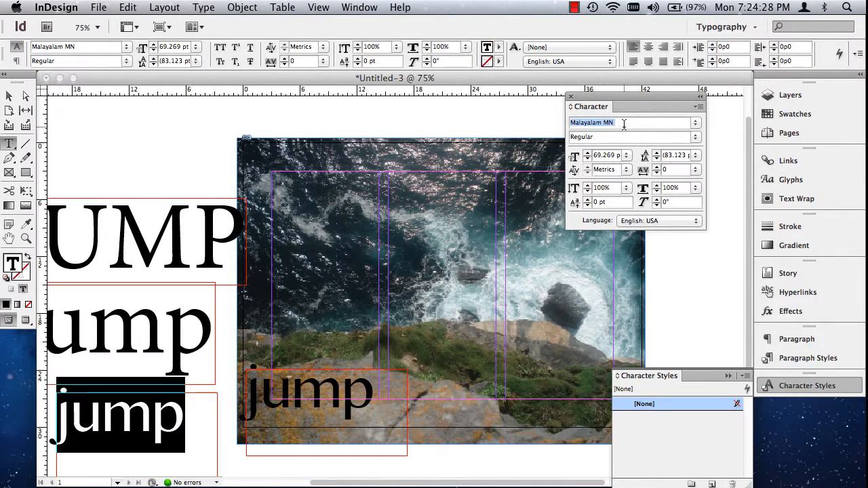
text(Marker Felt)
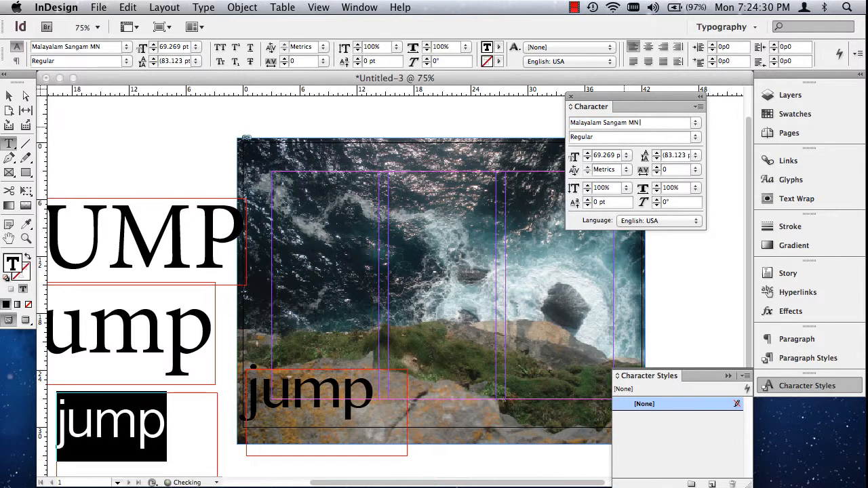
key(Up)
key(Up)
key(Up)
key(Up)
key(Up)
key(Up)
key(Up)
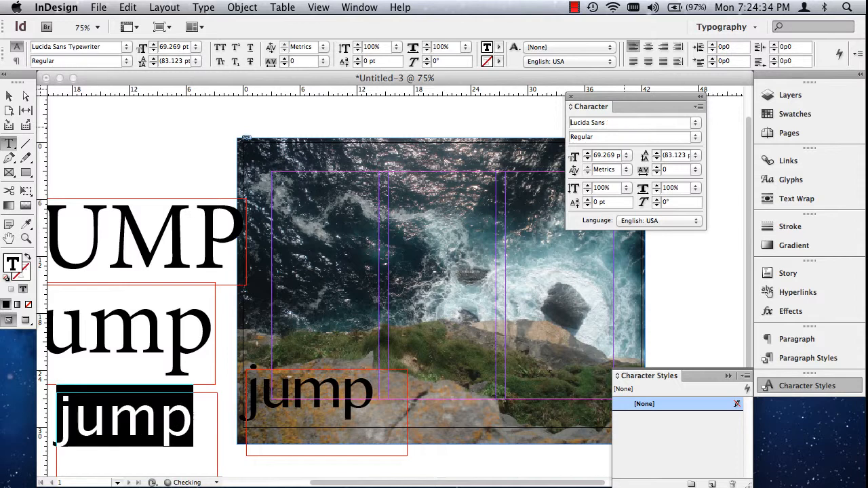
key(Up)
key(Up)
key(Up)
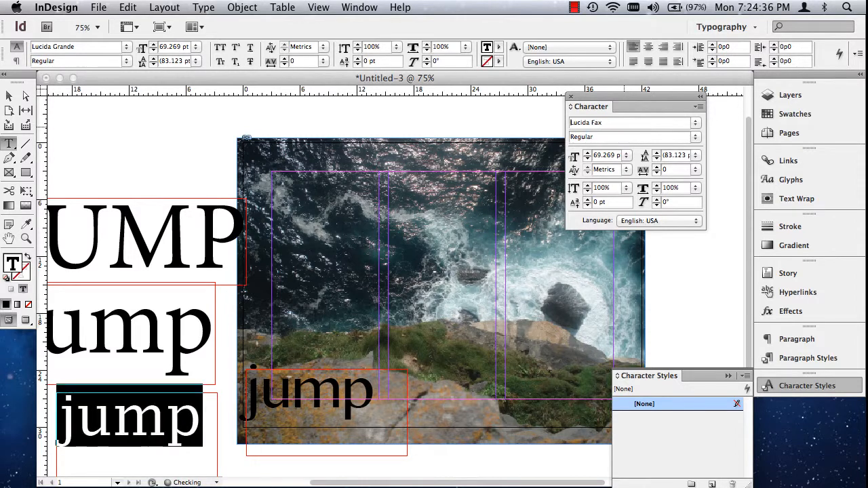
key(Down)
key(Up)
key(Up)
key(Up)
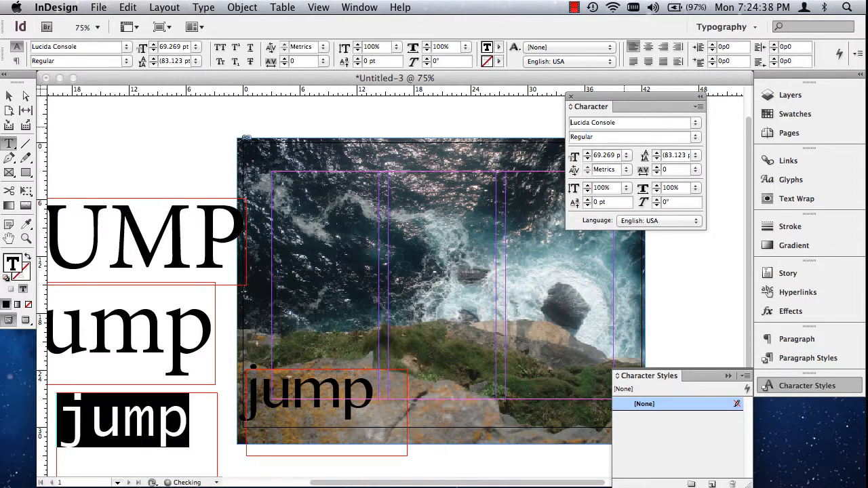
key(Up)
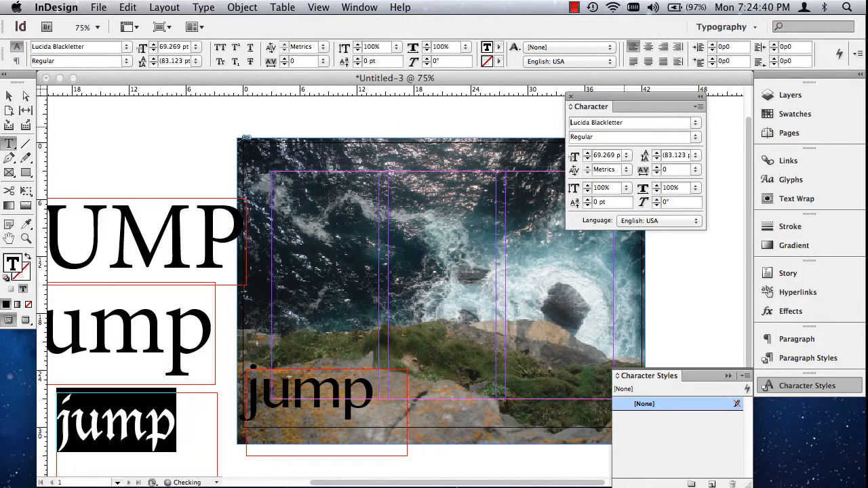
key(Down)
key(Up)
key(Up)
key(Up)
key(Up)
key(Up)
key(Up)
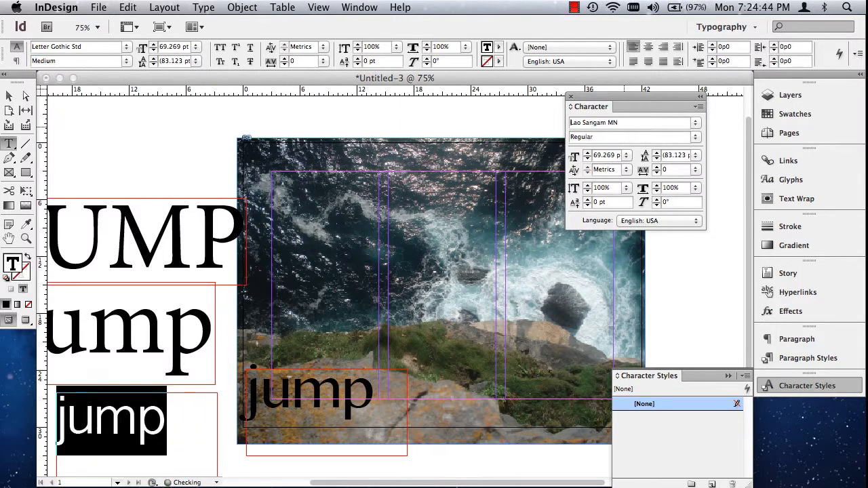
key(Down)
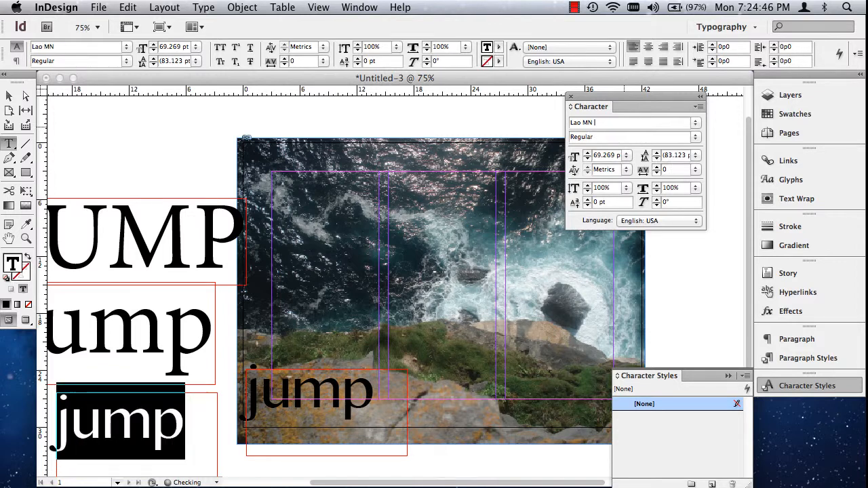
key(Up)
key(Down)
key(Up)
key(Up)
key(Up)
key(Up)
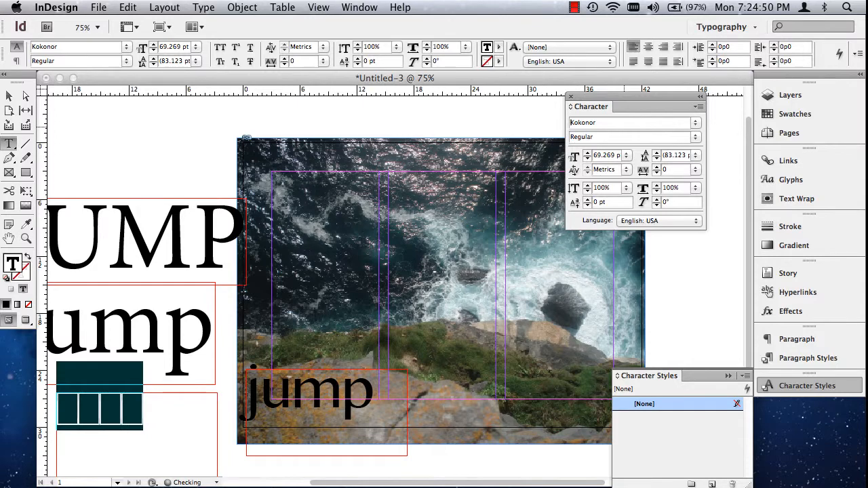
key(Up)
key(Up)
key(alt+super+2)
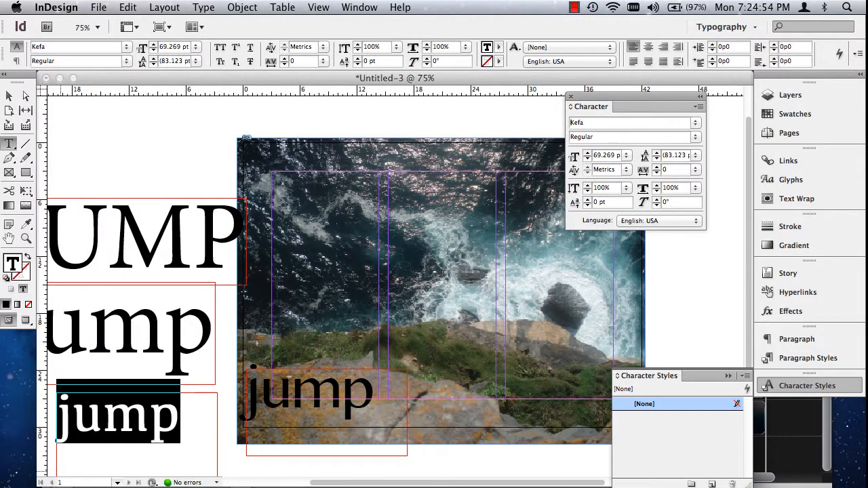
key(Up)
key(Up)
key(Up)
key(Up)
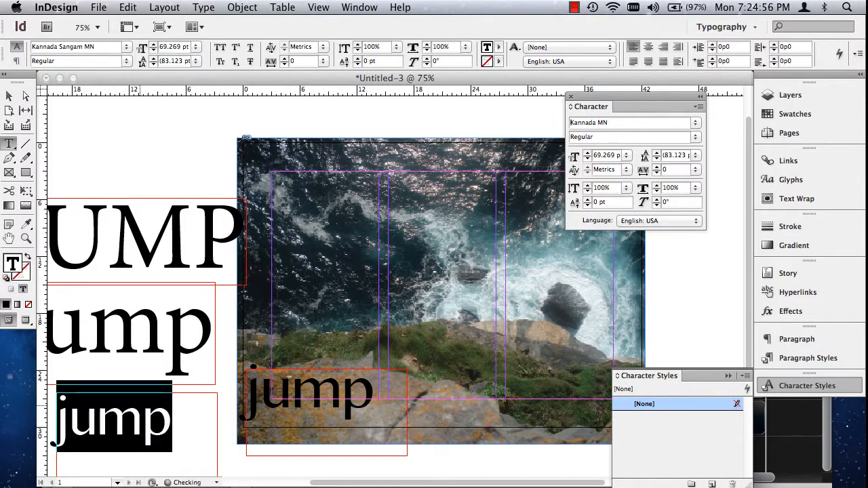
key(Up)
key(Up)
key(Up)
key(Up)
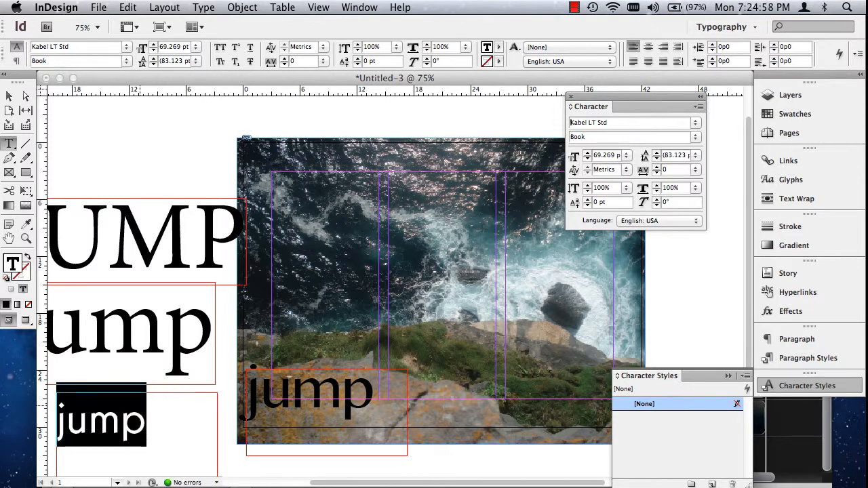
key(Up)
key(Up)
key(Up)
key(Up)
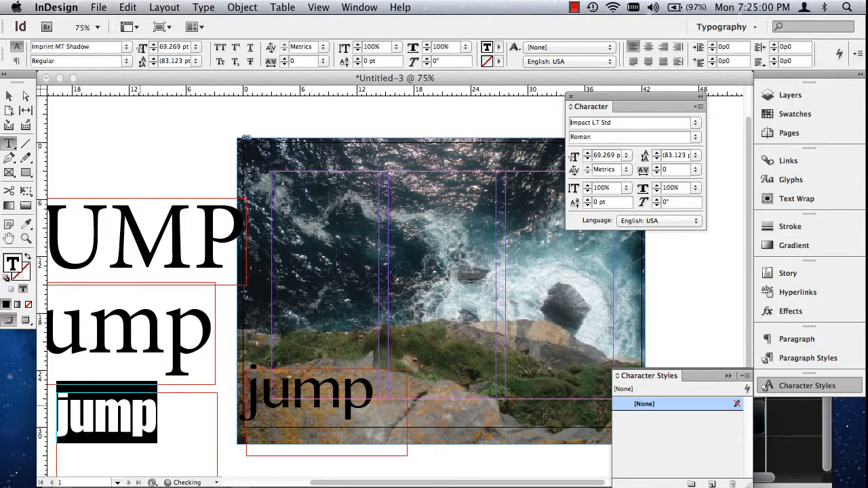
key(Up)
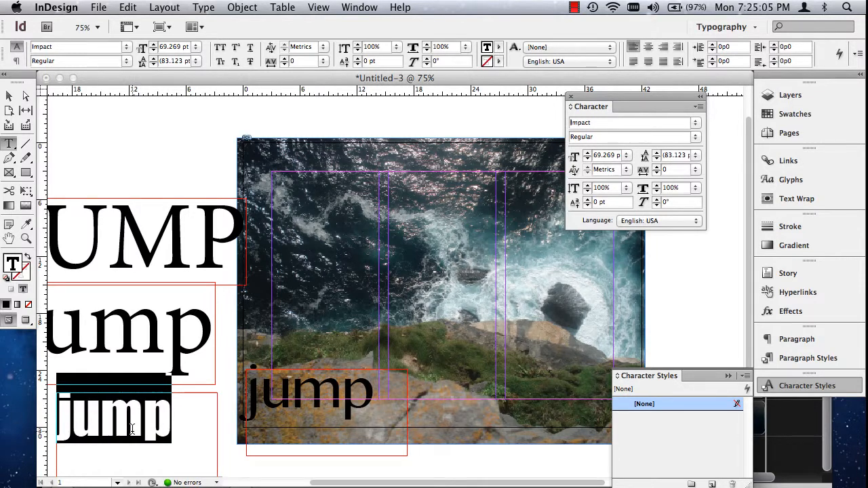
- Swap the samples in preview mode, placing the Impact "jump" on the rock near X 3p6, Y 24p3.6 and the Malayalam MN one on the pasteboard
click(8, 95)
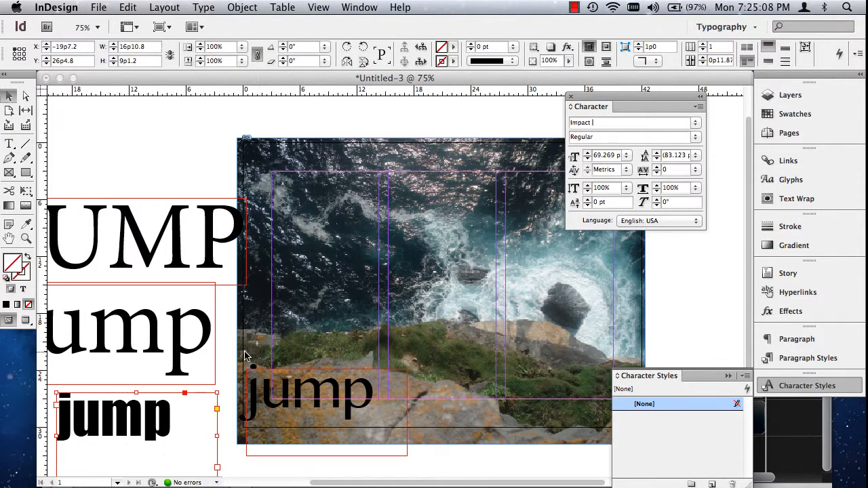
drag(87, 422, 338, 399)
key(w)
click(173, 396)
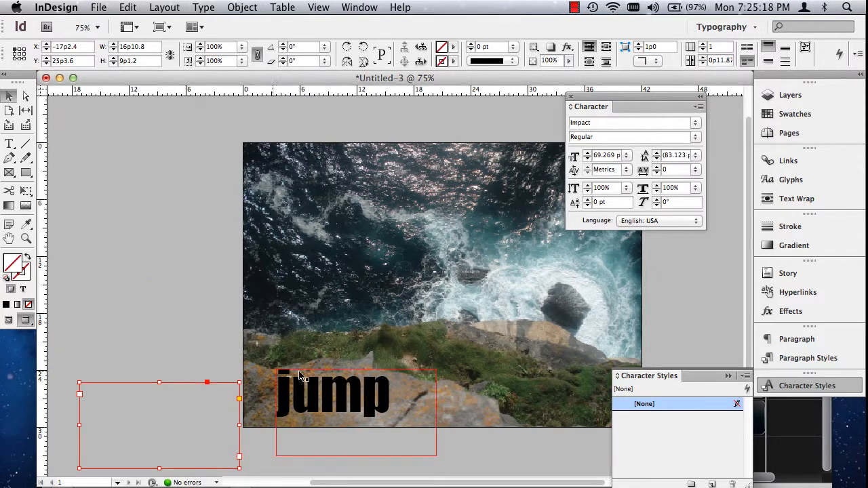
click(336, 407)
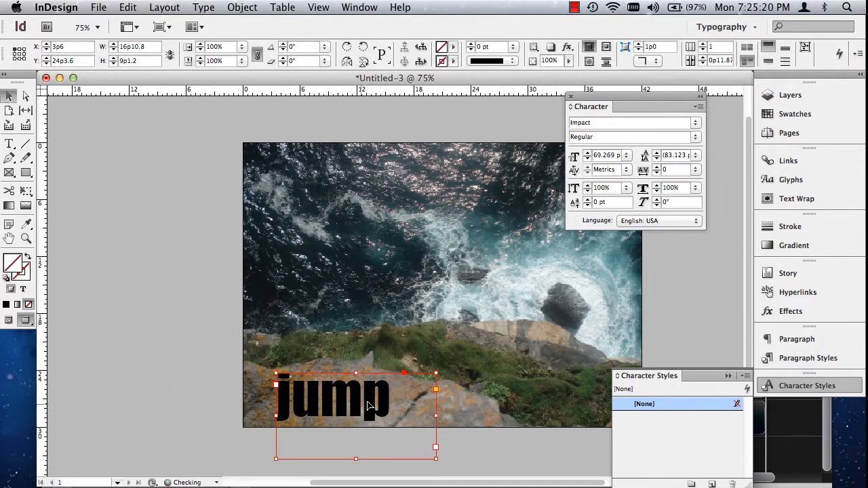
- Return the Impact sample to the pasteboard and place the Malayalam MN "jump" on the rock near X 3p7.2, Y 23p7.2
drag(370, 403, 134, 435)
click(175, 402)
drag(169, 410, 362, 378)
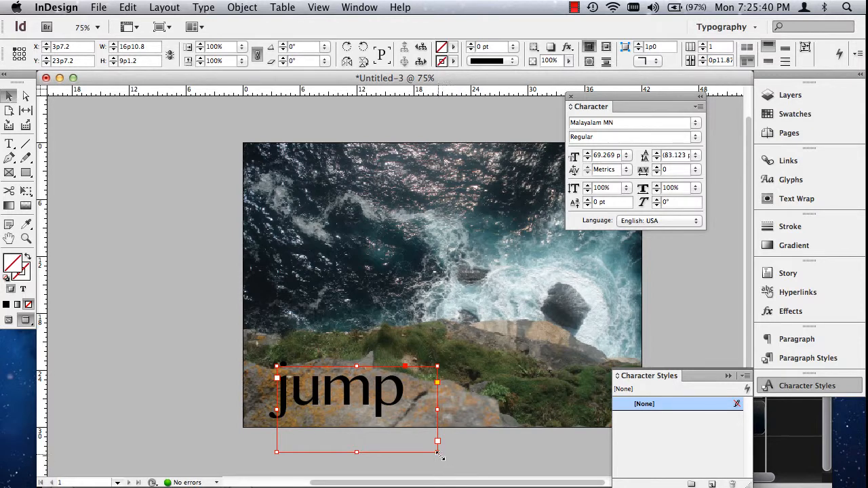
- Scale the Malayalam MN "jump" with its frame to about 57.5 pt type and reposition it near X 4p10.8, Y 24p6
drag(437, 453, 409, 438)
drag(353, 411, 365, 419)
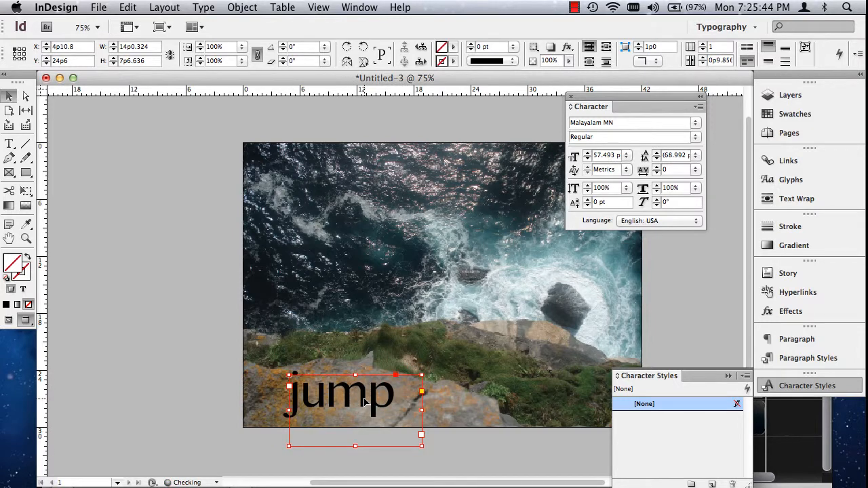
click(179, 378)
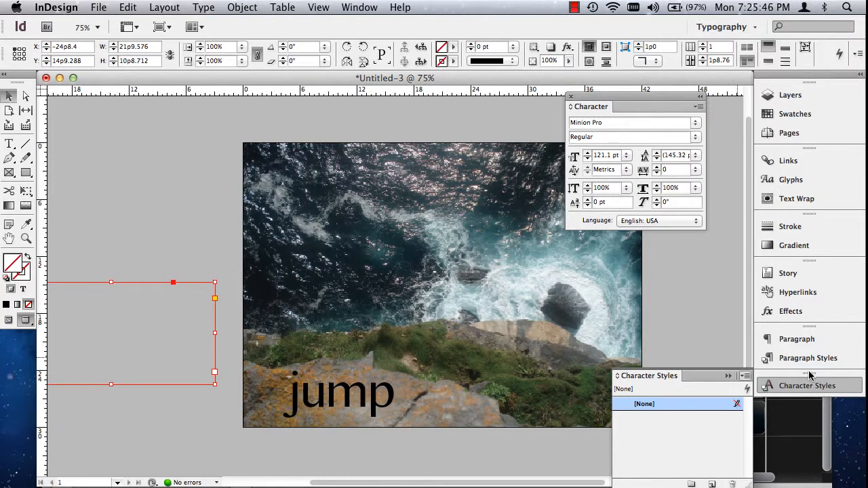
click(435, 434)
click(339, 401)
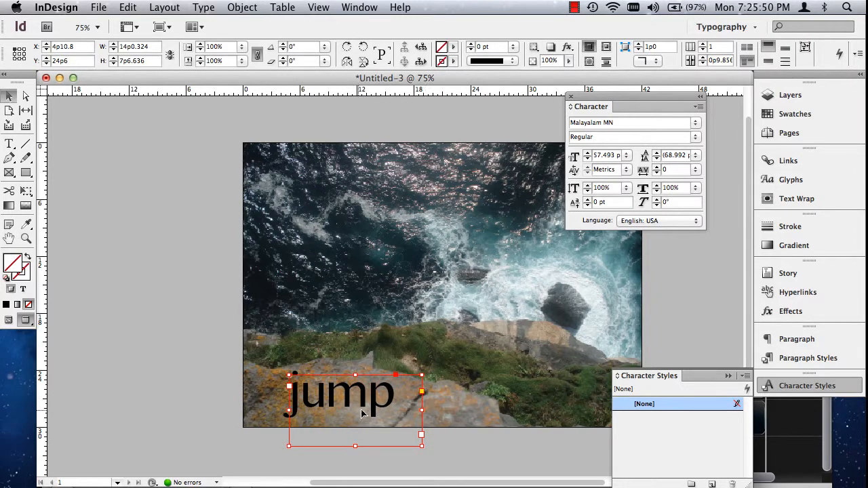
- Select the word "jump" on the rock and compare the character and paragraph formatting controls, returning to the character ones
double_click(354, 397)
double_click(352, 397)
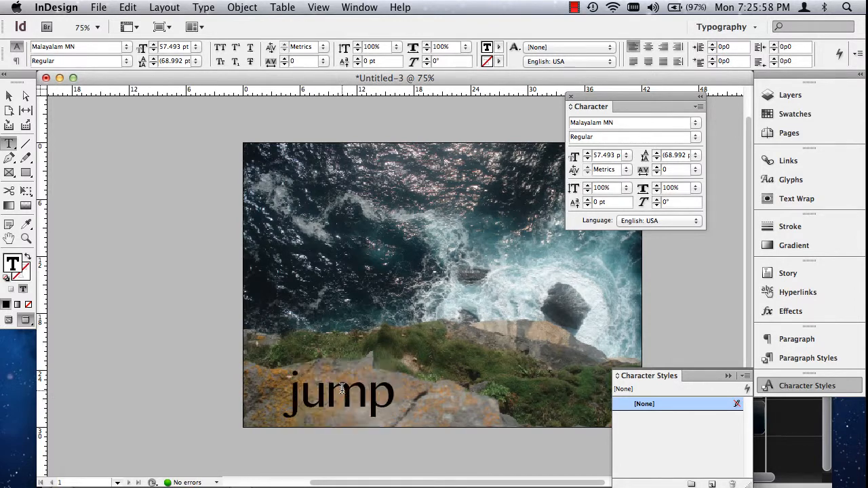
double_click(343, 390)
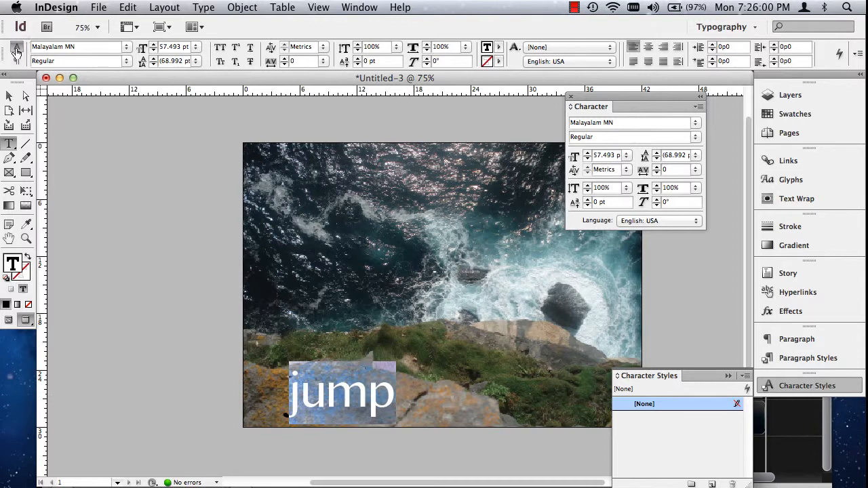
click(16, 61)
click(15, 48)
click(16, 61)
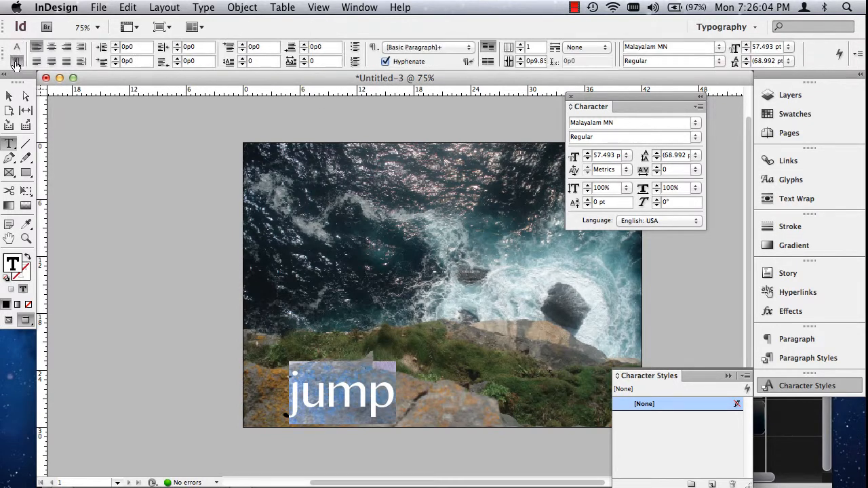
click(15, 47)
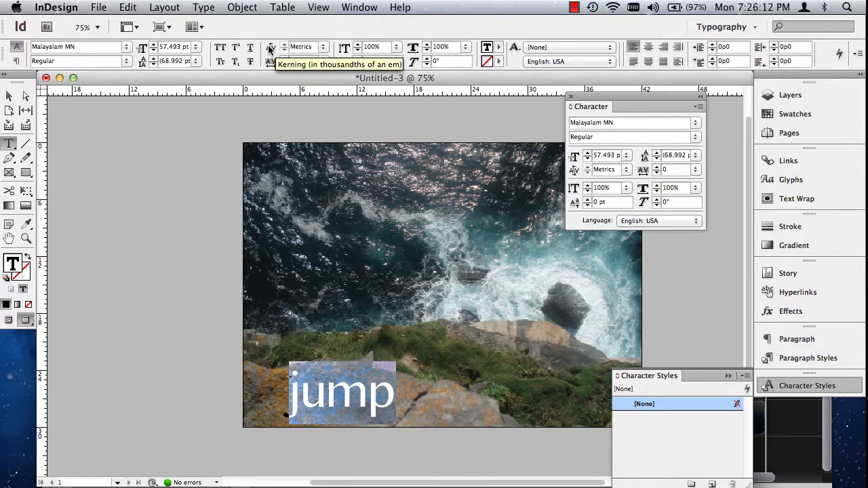
- Set the kerning of "jump" to Optical, comparing the letter spacing up close against Metrics
click(324, 47)
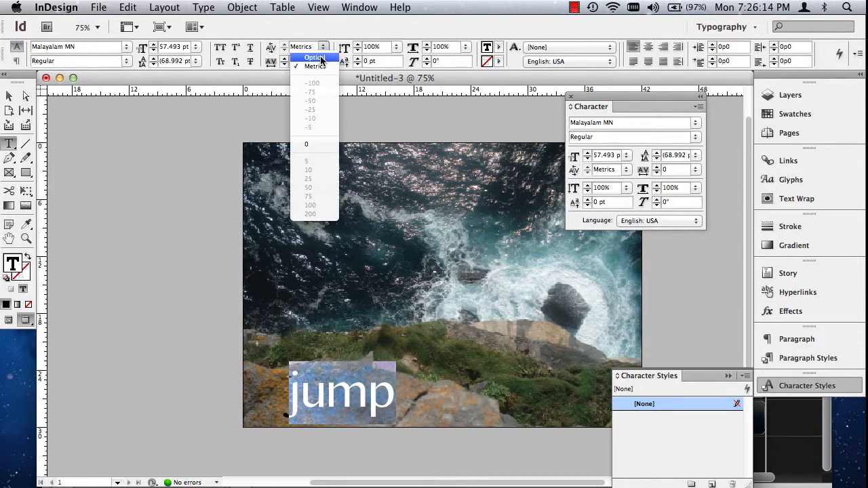
click(318, 57)
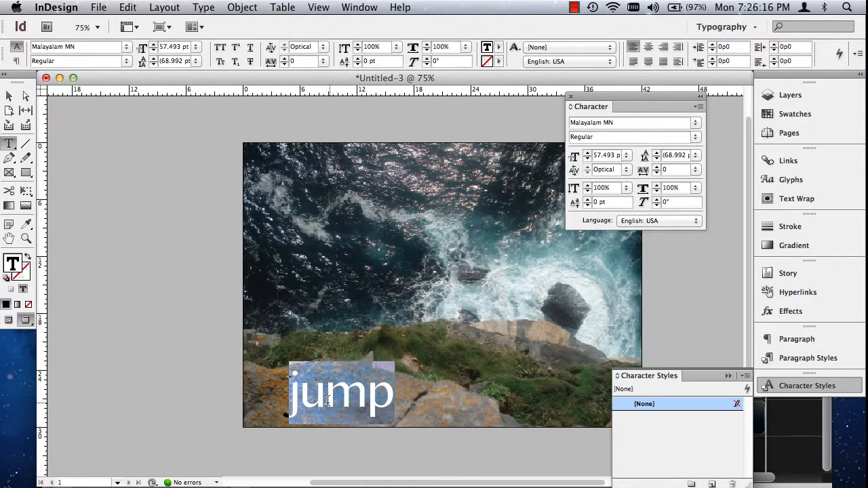
click(26, 238)
drag(264, 345, 445, 448)
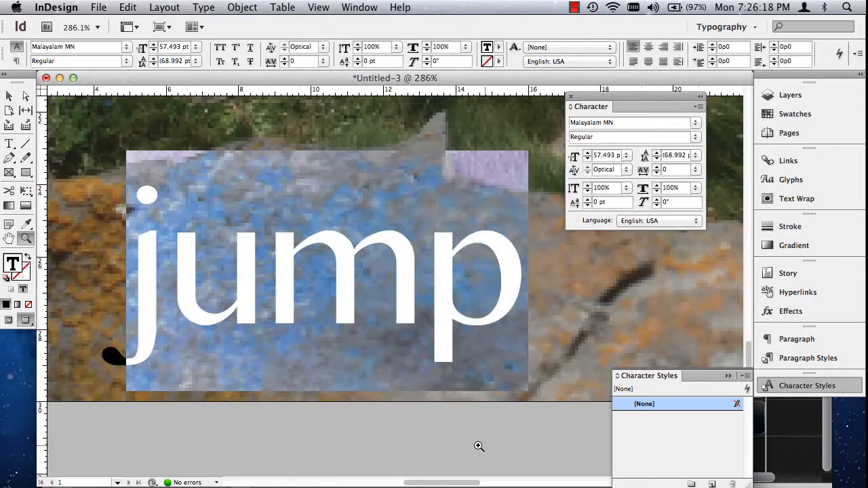
click(323, 46)
click(324, 67)
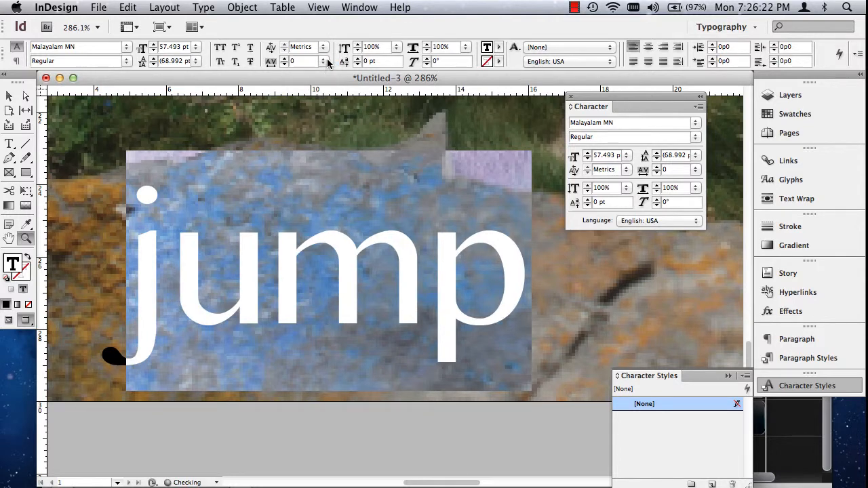
click(323, 46)
click(319, 65)
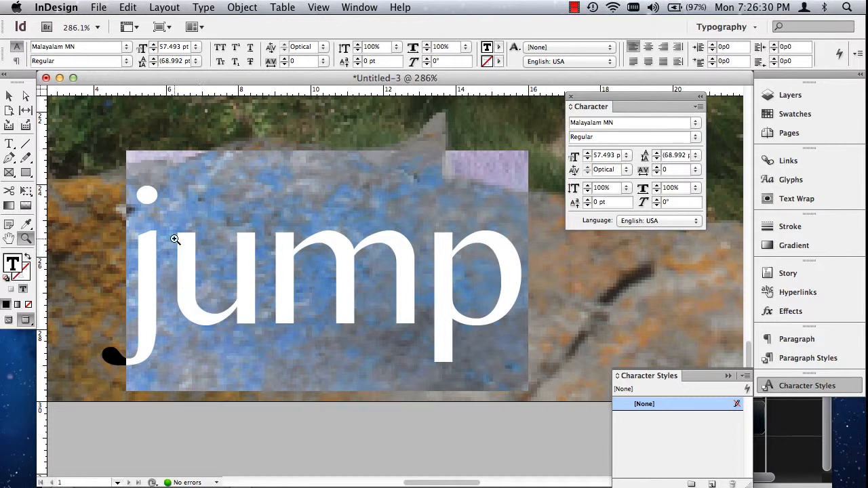
- Return to normal view mode and move the uppercase "JUMP" frame away from the other samples, to about X -33p3.6, Y -1p0 on the pasteboard
click(9, 95)
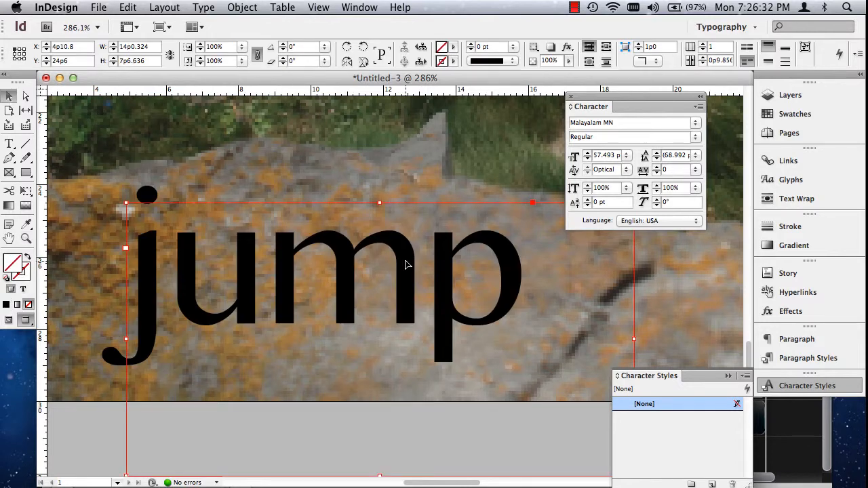
key(super+0)
key(super+5)
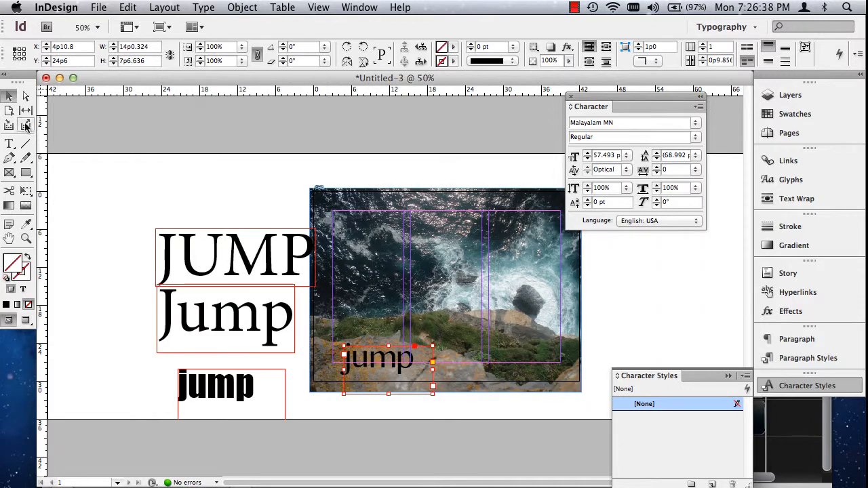
drag(227, 256, 174, 211)
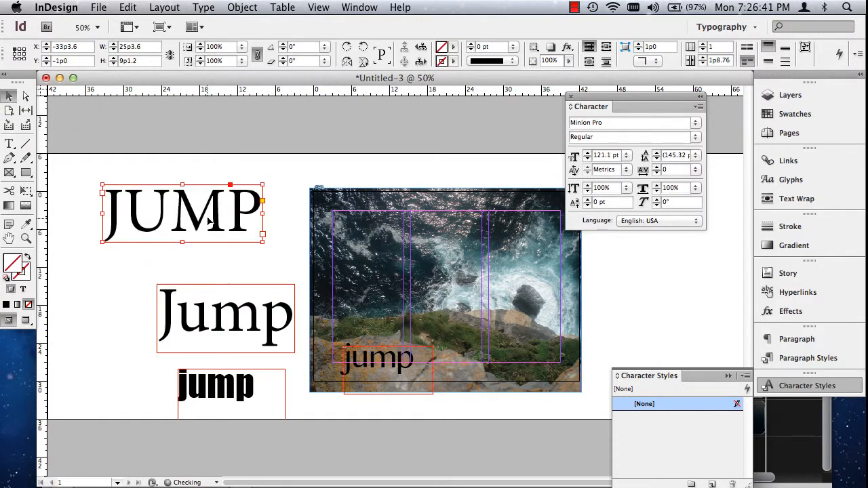
click(26, 238)
drag(74, 171, 305, 261)
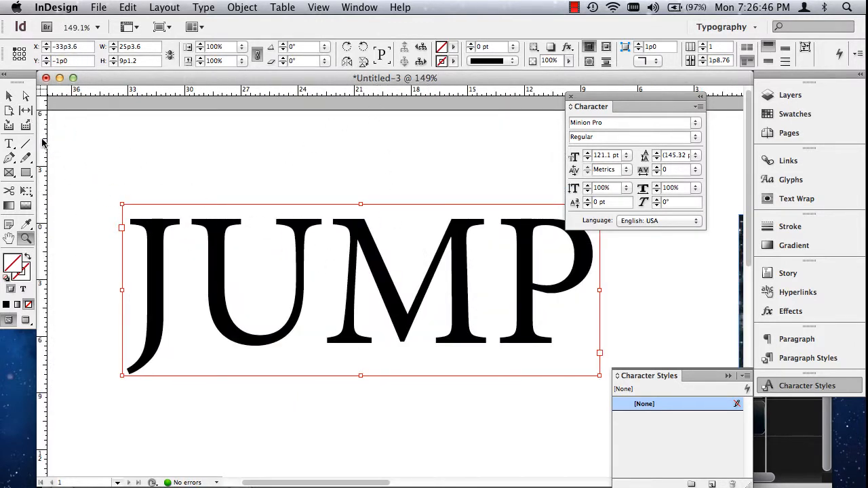
- Tighten the kerning between the J and U of the uppercase "JUMP" to -70
click(9, 143)
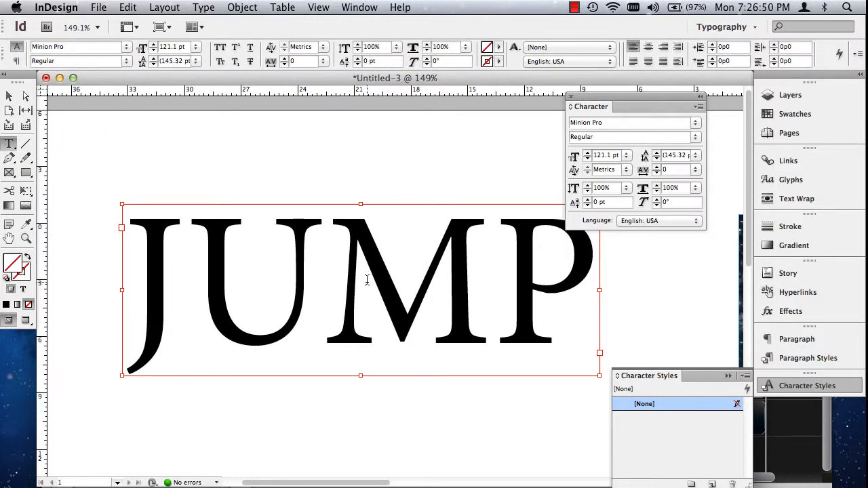
click(187, 255)
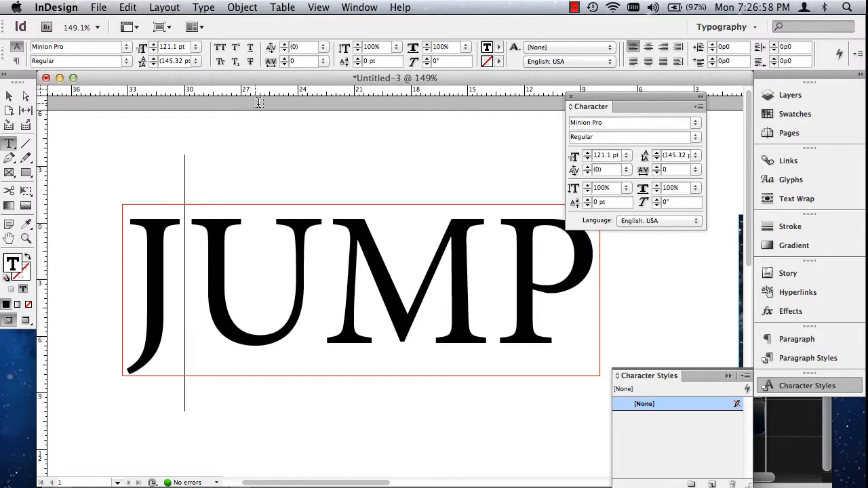
click(284, 51)
click(285, 51)
click(284, 51)
click(284, 51)
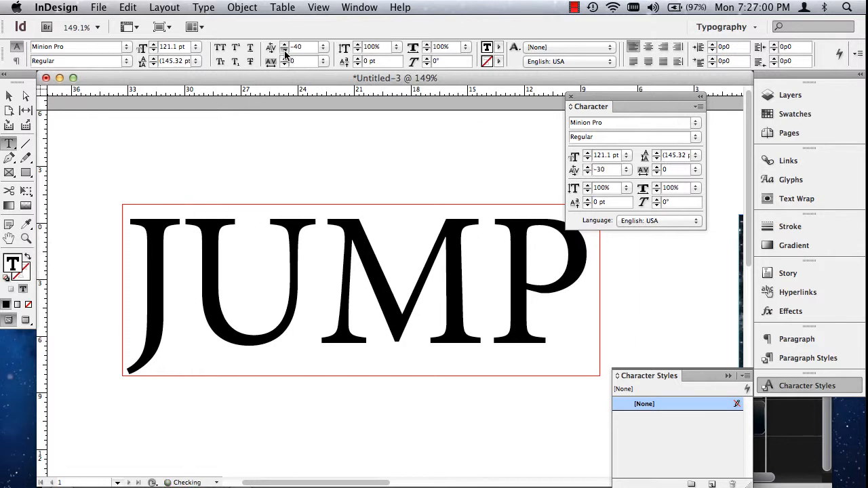
click(285, 51)
click(284, 51)
click(285, 51)
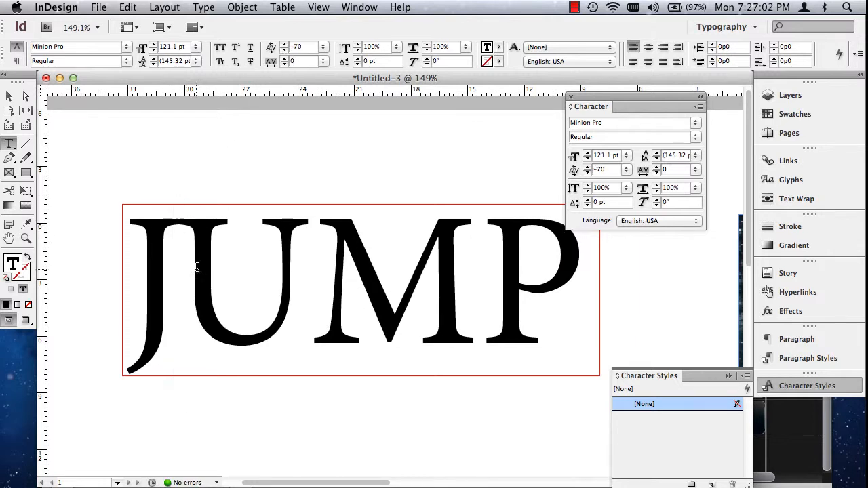
- Set the kerning between the U and M of "JUMP" to -80
click(320, 229)
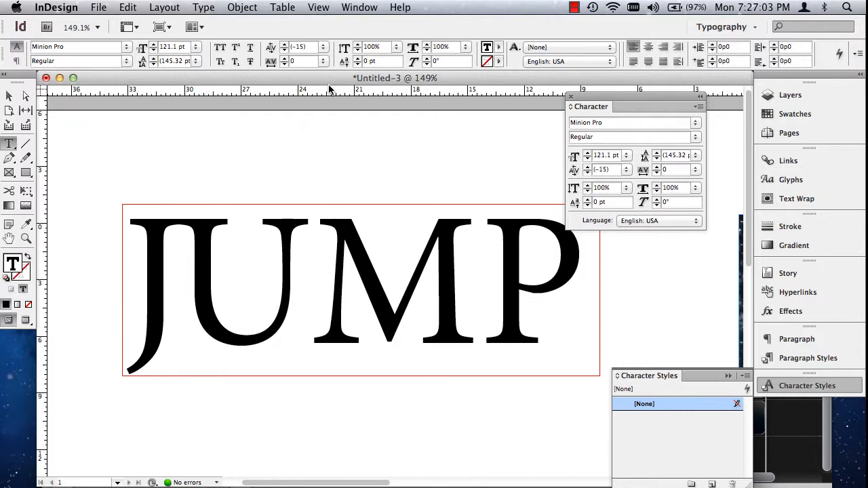
click(284, 51)
click(284, 51)
click(284, 51)
- Tighten the kerning between the M and P of "JUMP" until their serifs join
click(284, 51)
click(284, 51)
click(284, 51)
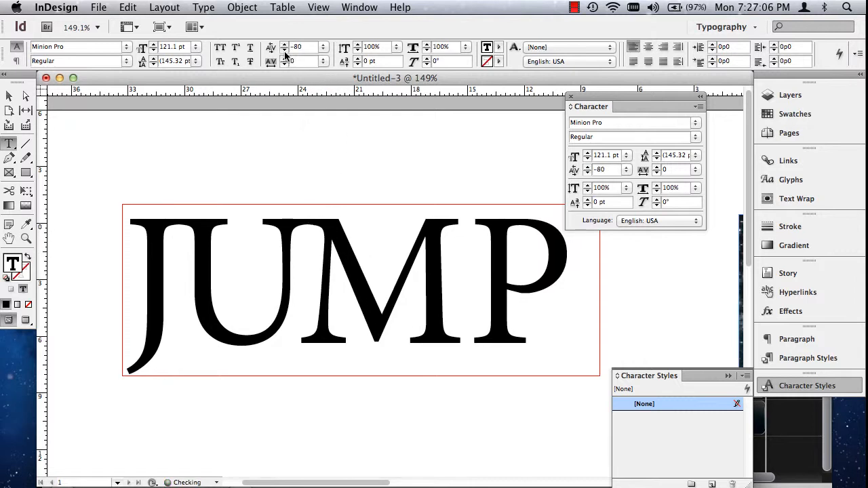
click(469, 286)
click(284, 51)
click(284, 51)
click(284, 51)
click(284, 51)
click(284, 51)
click(284, 51)
click(284, 51)
click(284, 51)
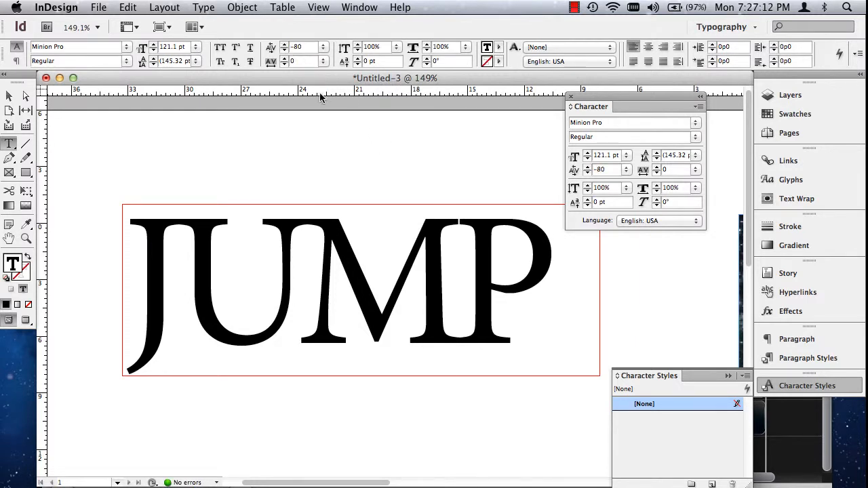
click(284, 51)
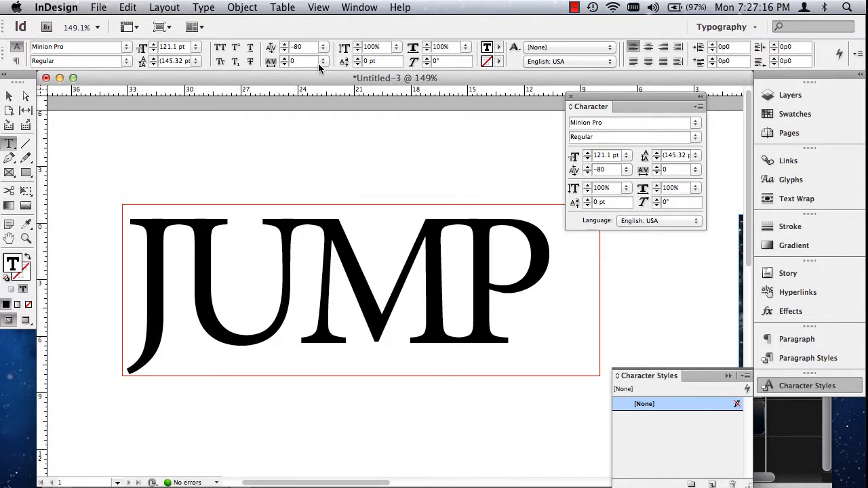
- Tighten the kerning between the U and M to -100 and view the word at actual size
click(285, 52)
click(285, 52)
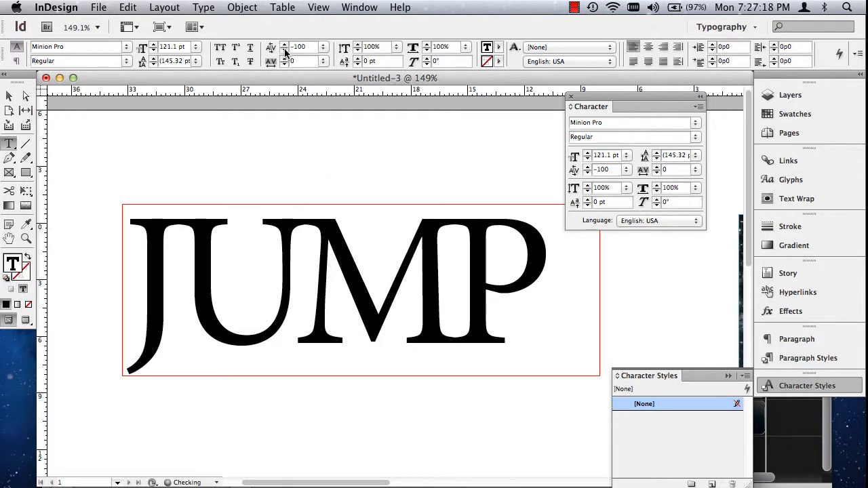
click(9, 95)
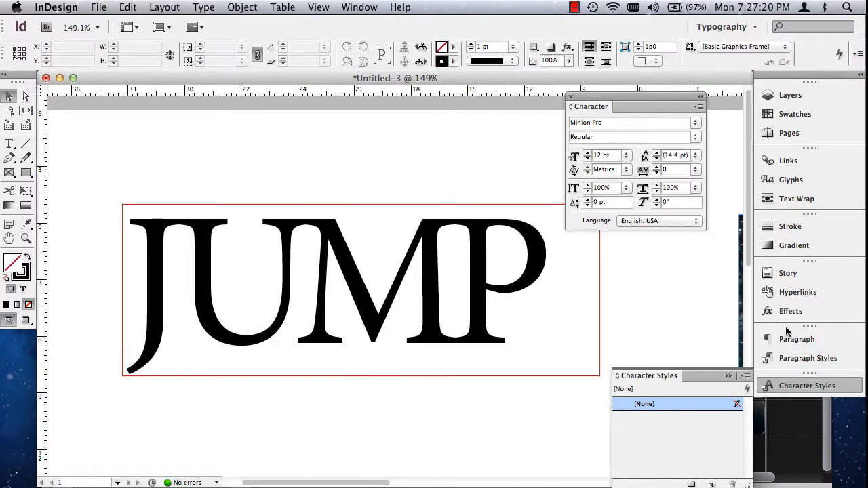
key(super+1)
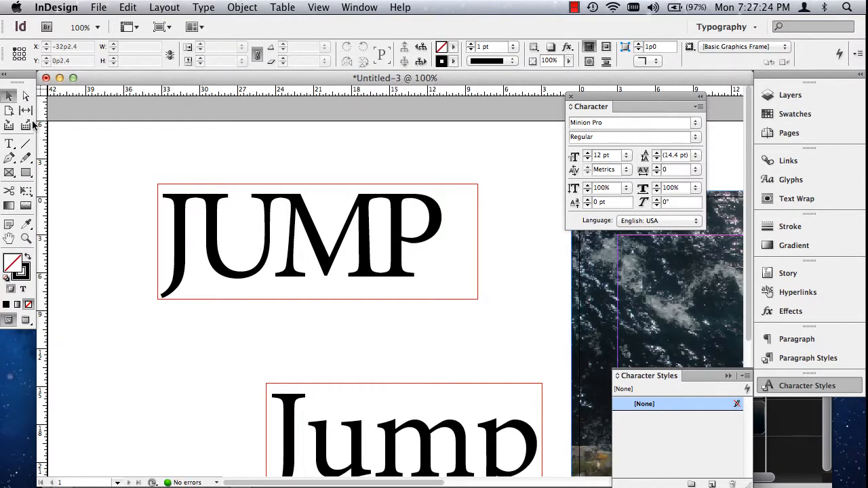
- Tighten the kerning between the J and U of "JUMP" to about -80 and deselect the frame
click(9, 144)
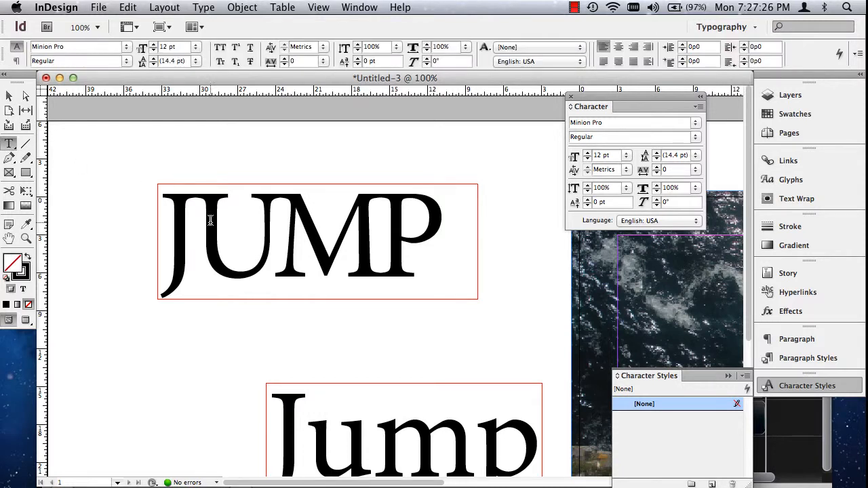
click(190, 204)
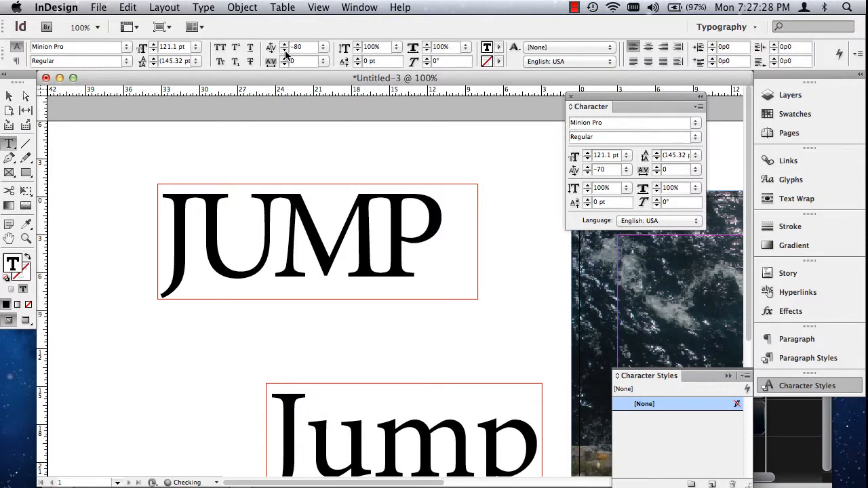
click(284, 50)
click(7, 96)
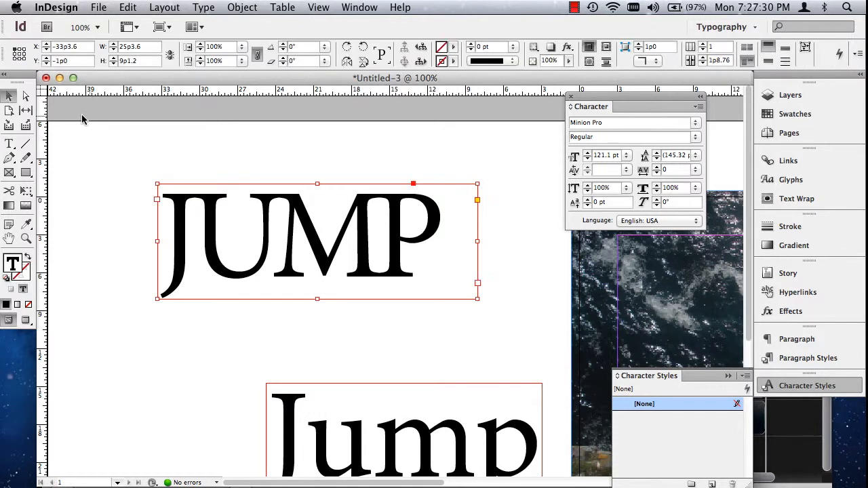
click(516, 301)
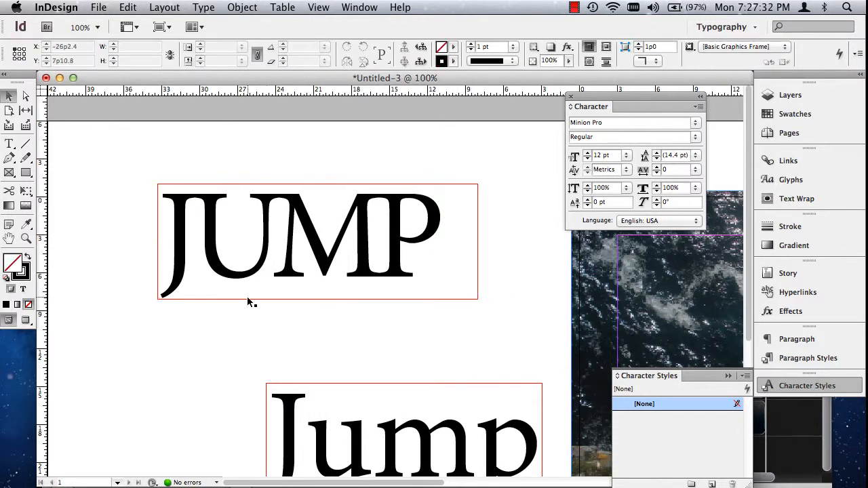
- Duplicate the hand-kerned "JUMP" frame on the pasteboard and set the lower copy's kerning to Metrics
click(305, 254)
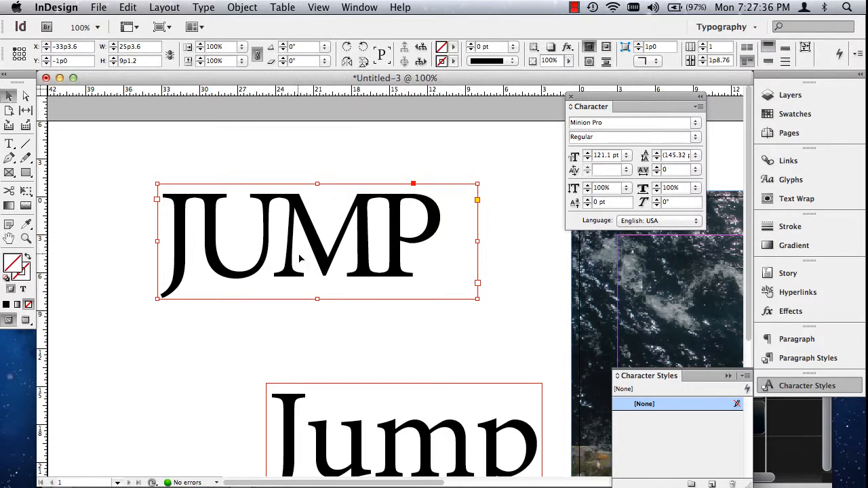
drag(299, 258, 314, 163)
double_click(319, 345)
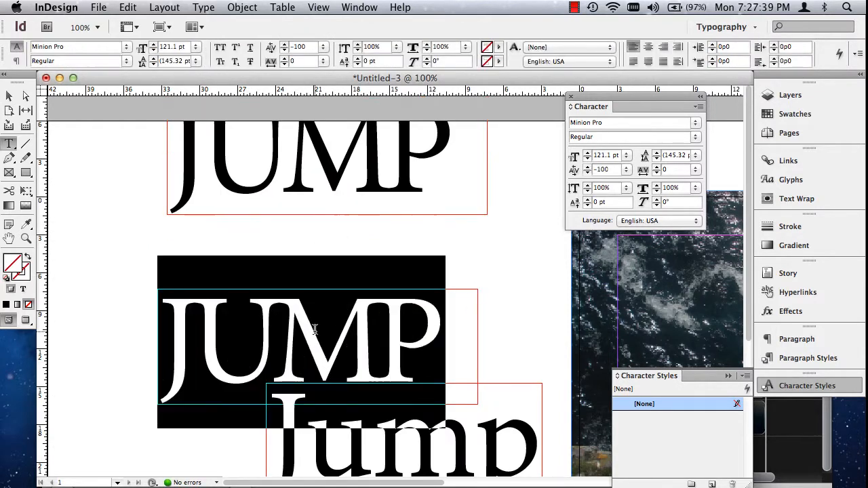
click(323, 46)
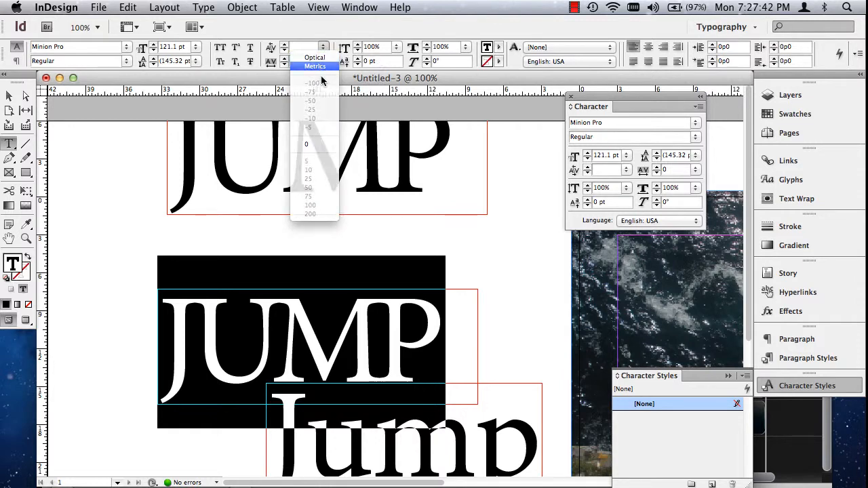
click(318, 67)
- Stack the two "JUMP" frames for comparison, with the hand-kerned one at about X -32p7.2, Y -4p4.2 and the copy at X -32p0, Y 5p0
click(8, 96)
drag(243, 328, 232, 288)
drag(298, 183, 302, 225)
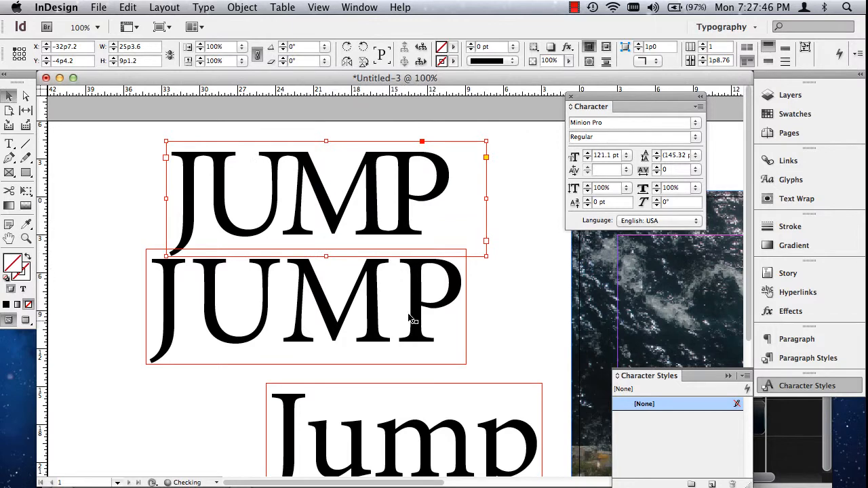
click(522, 326)
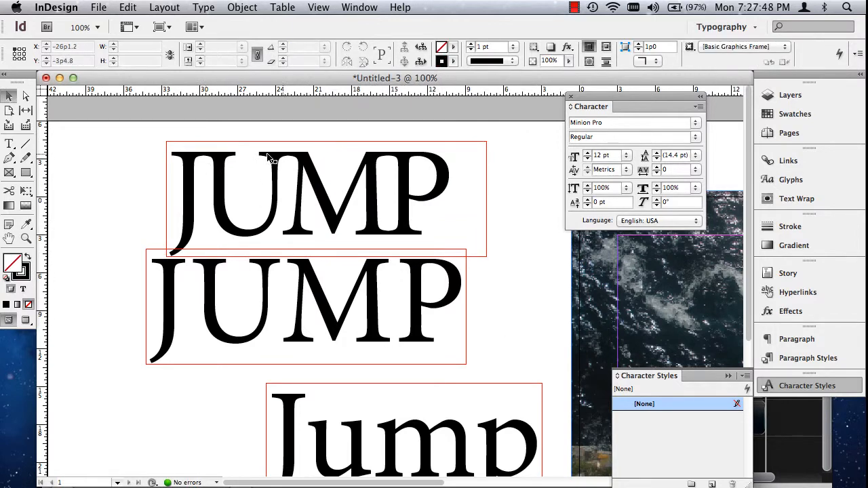
drag(332, 309, 360, 320)
- Set the kerning of the whole lower "JUMP" to Optical and deselect it to compare with the hand-kerned version
double_click(334, 315)
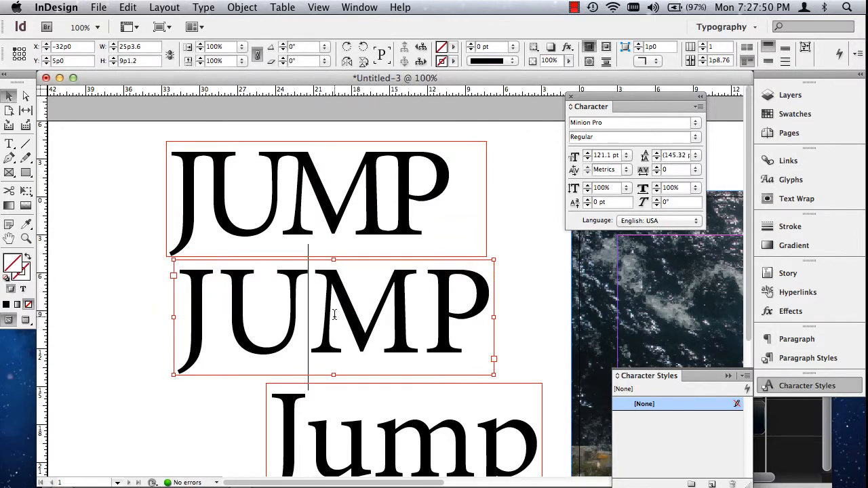
key(super+a)
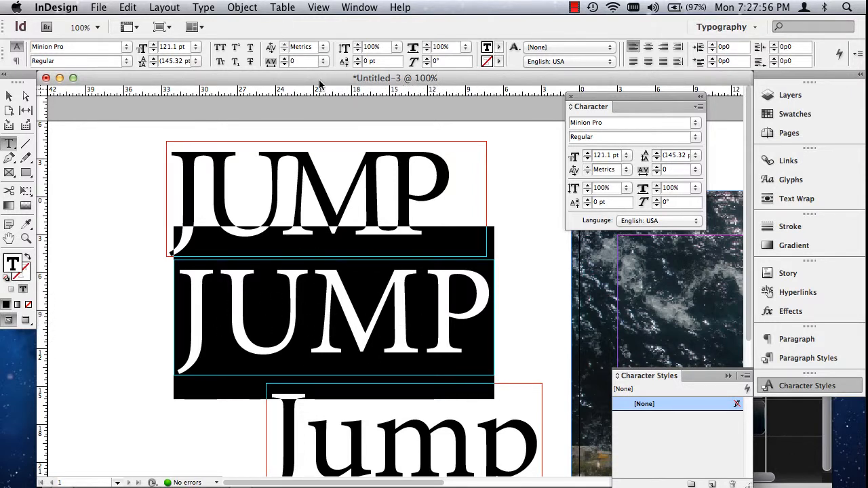
click(324, 47)
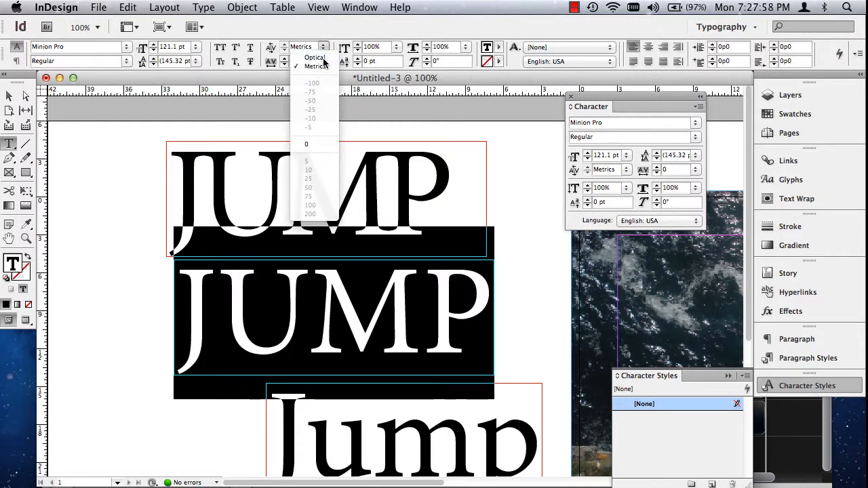
click(322, 58)
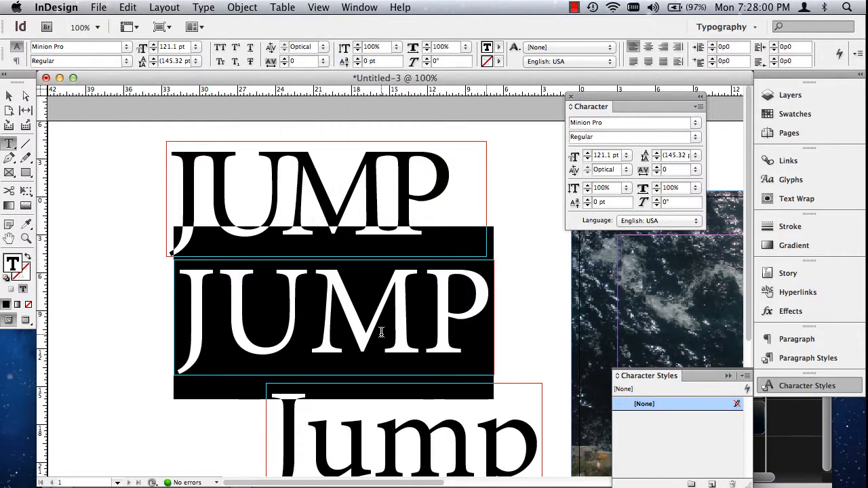
click(10, 96)
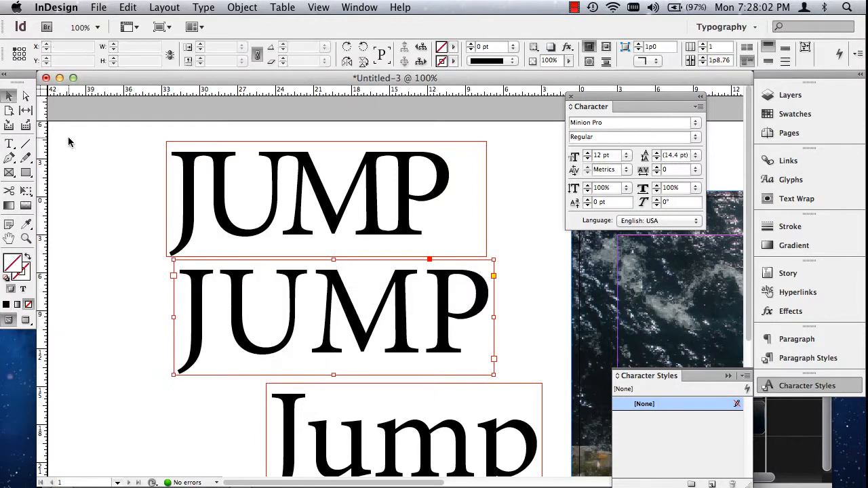
click(70, 139)
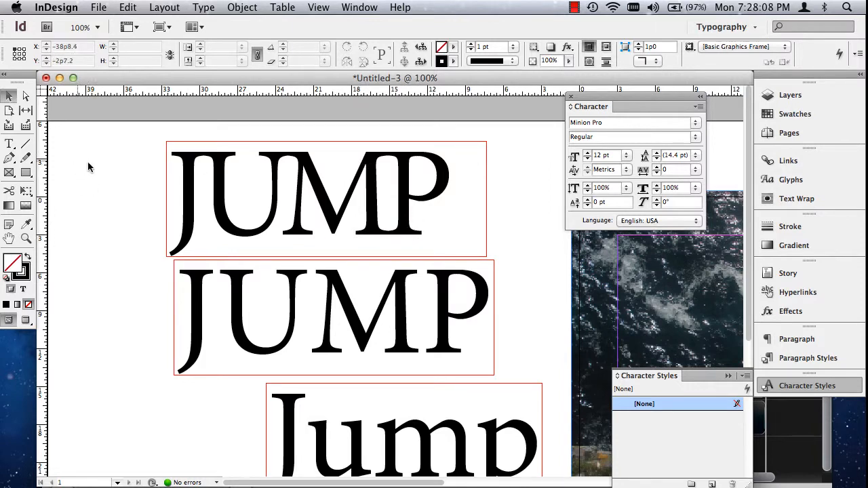
- Set the tracking of the whole lower "JUMP" to -40 and deselect it
click(330, 319)
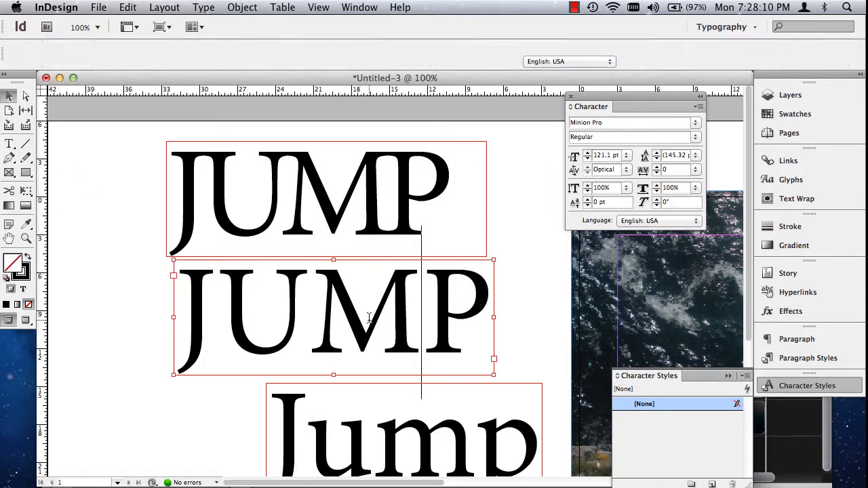
double_click(330, 318)
double_click(337, 319)
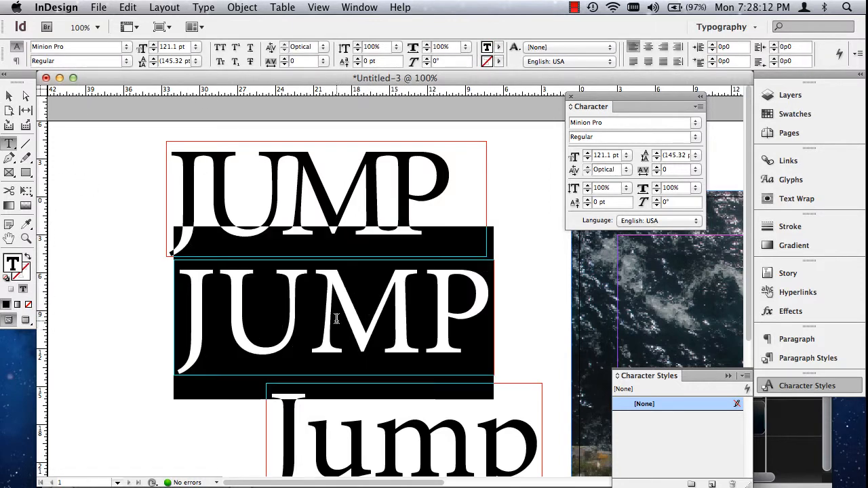
click(284, 65)
click(285, 65)
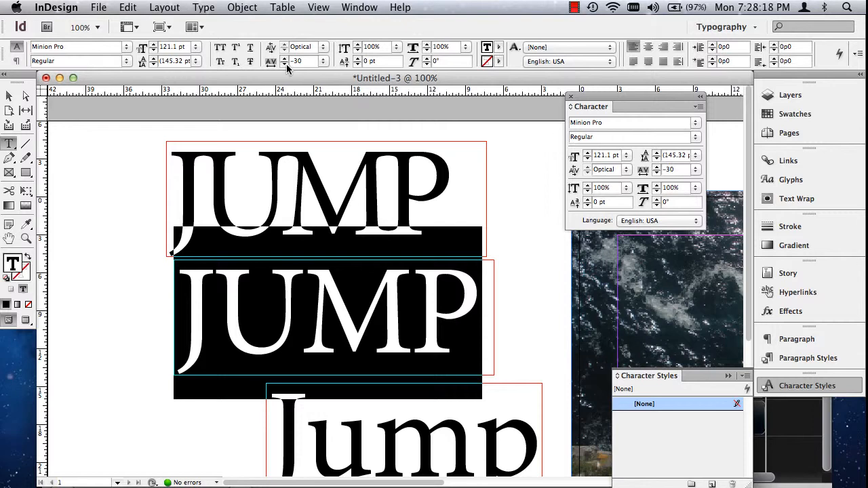
click(285, 64)
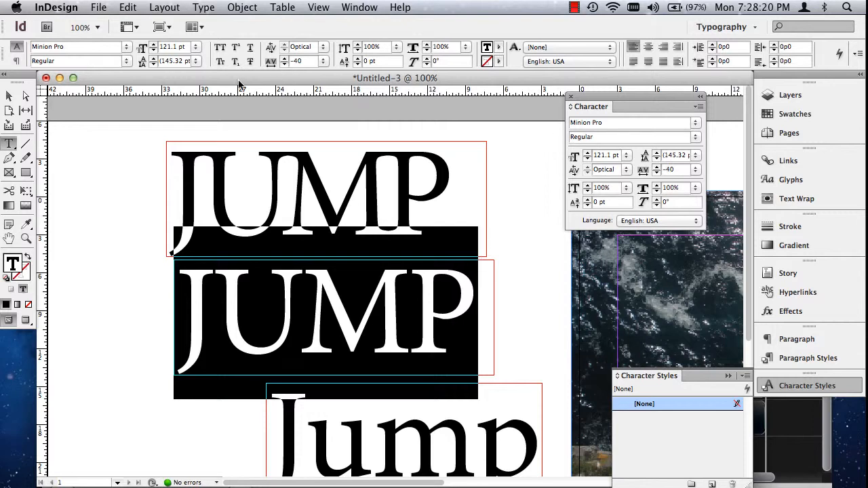
click(9, 96)
click(95, 144)
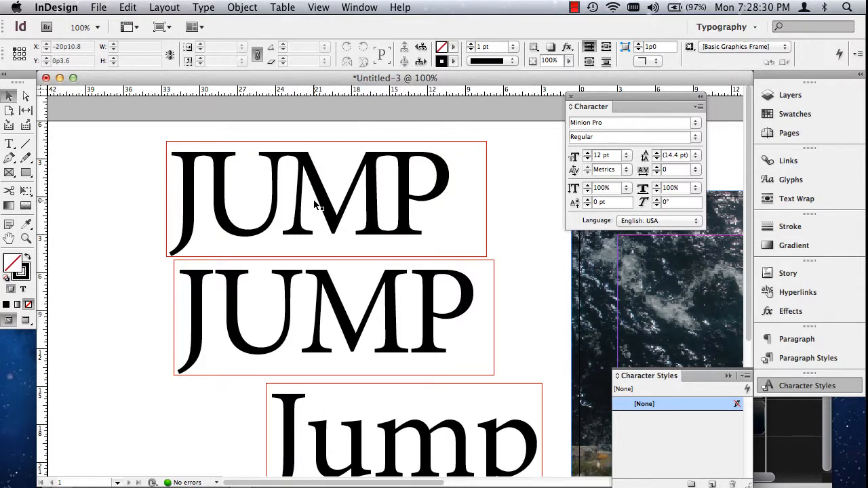
click(10, 96)
key(super+o)
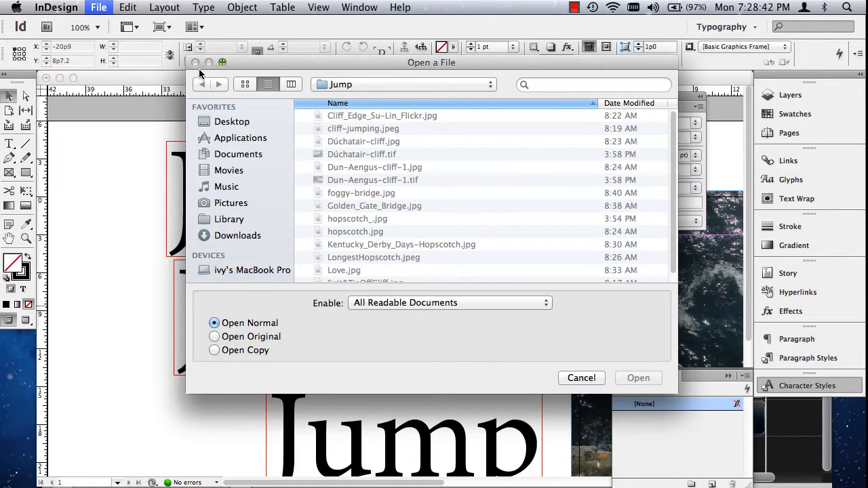
click(588, 382)
- Zoom out to 50% to examine the photo layout together with all the "jump" samples on the pasteboard
key(super+0)
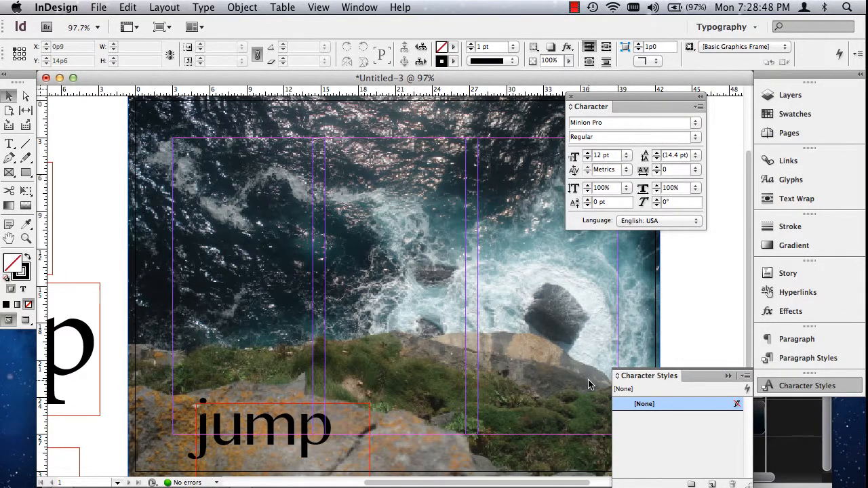
key(super+minus)
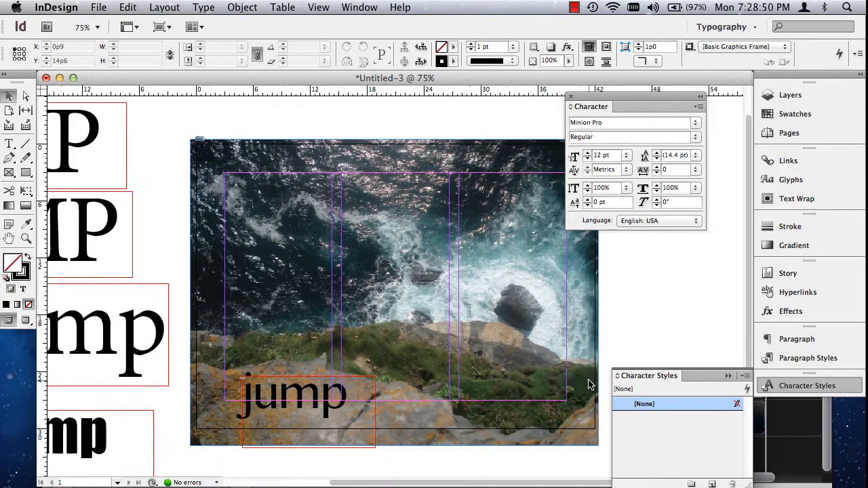
key(super+minus)
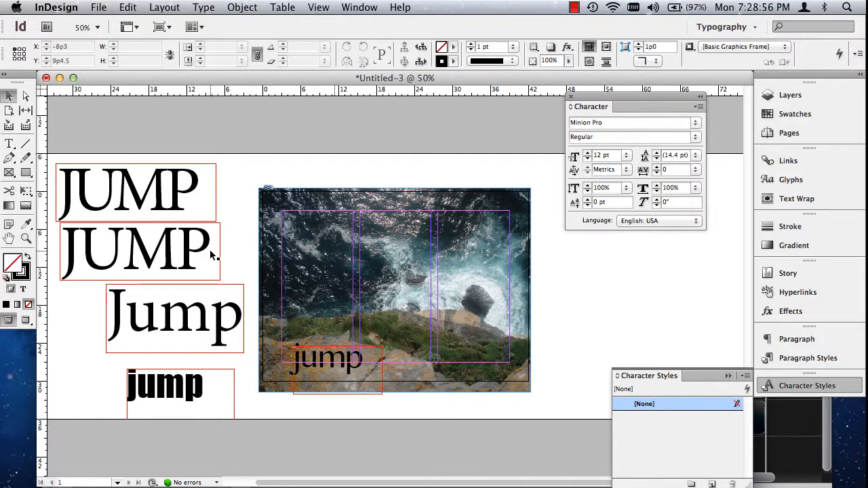
- Try the hand-kerned "JUMP" in place of the lowercase "jump" on the photo, scaled to about 15p9.75 wide at X 2p7.5, Y 24p1.875
drag(335, 369, 105, 361)
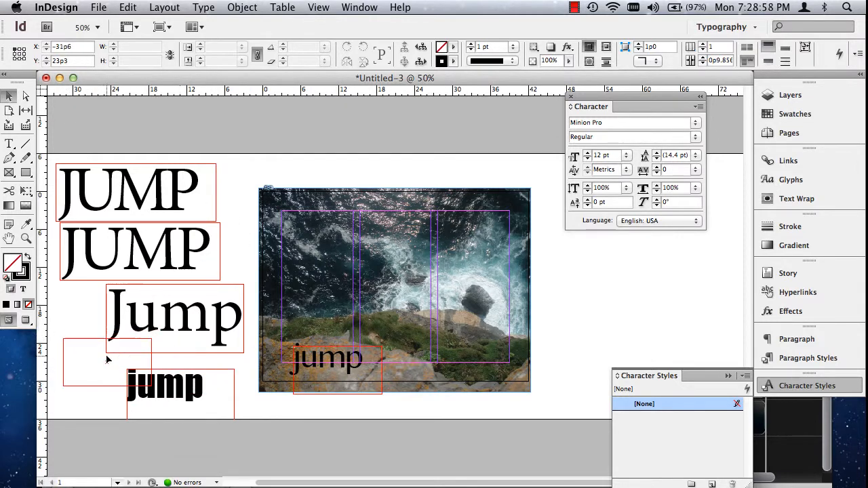
drag(140, 194, 337, 378)
drag(251, 405, 313, 370)
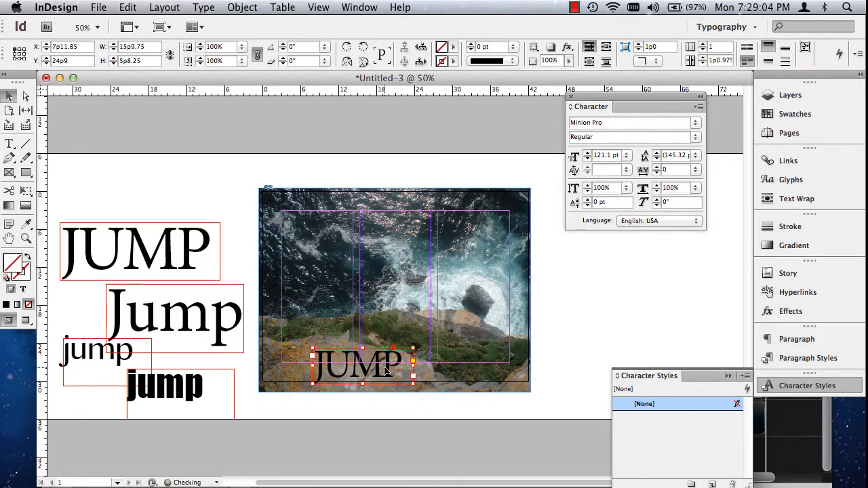
drag(390, 364, 356, 360)
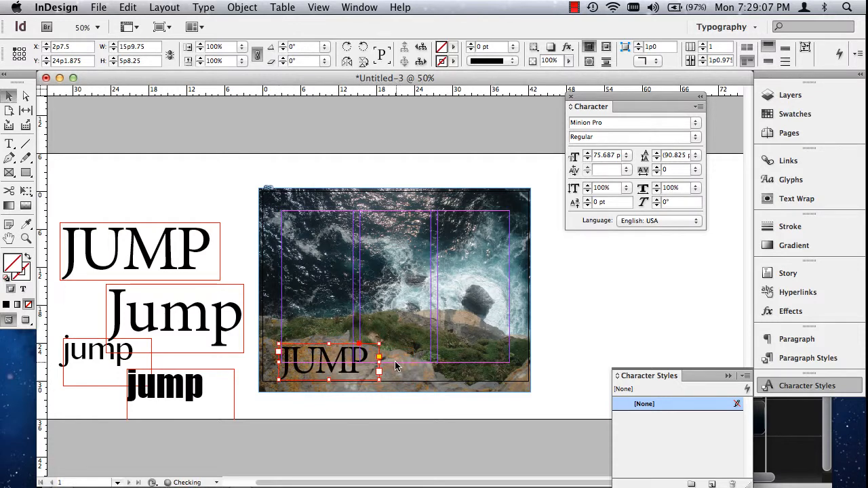
- Preview the page without guides and frames to examine "JUMP" over the photo, and return to the normal view
click(383, 414)
key(w)
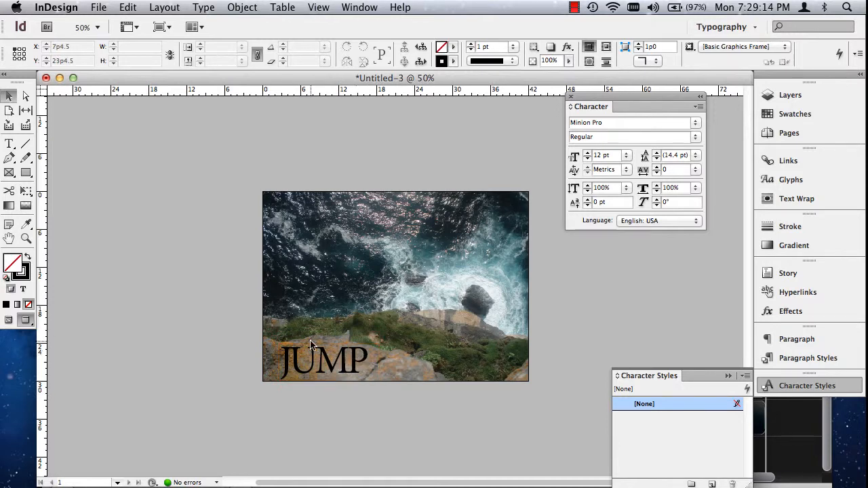
key(w)
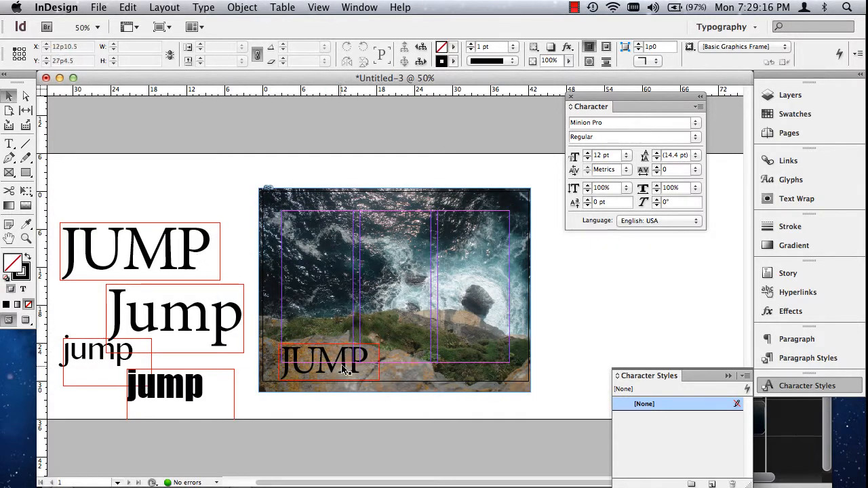
- Undo the sample swap so the lowercase "jump" sits on the photo again, and deselect everything
key(super+z)
key(super+z)
key(super+z)
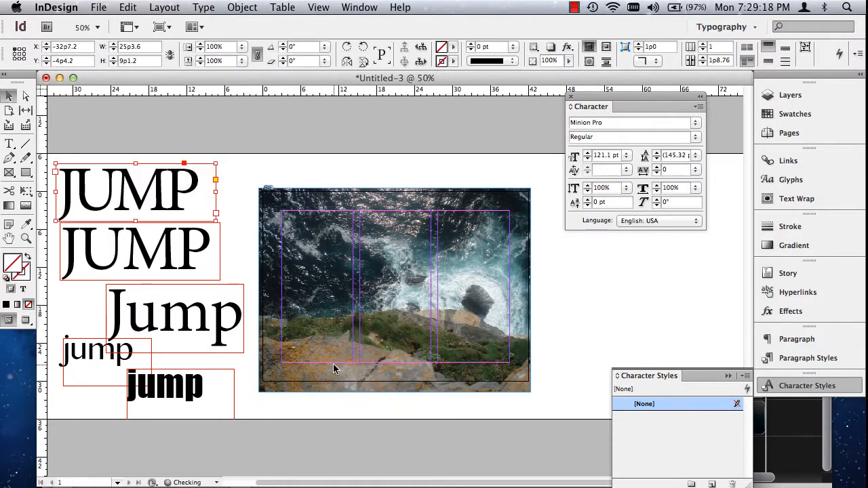
key(super+z)
click(305, 411)
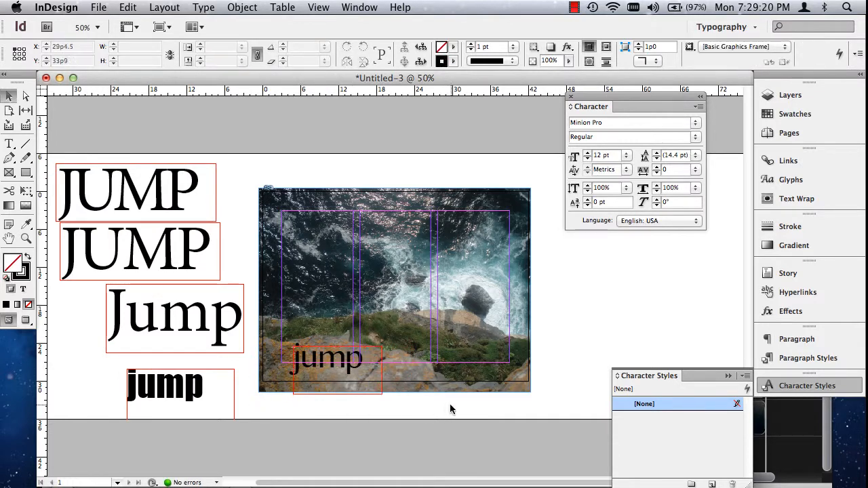
- Preview the page without guides, select the word "jump" on the photo, and show the full list of colour swatches
key(w)
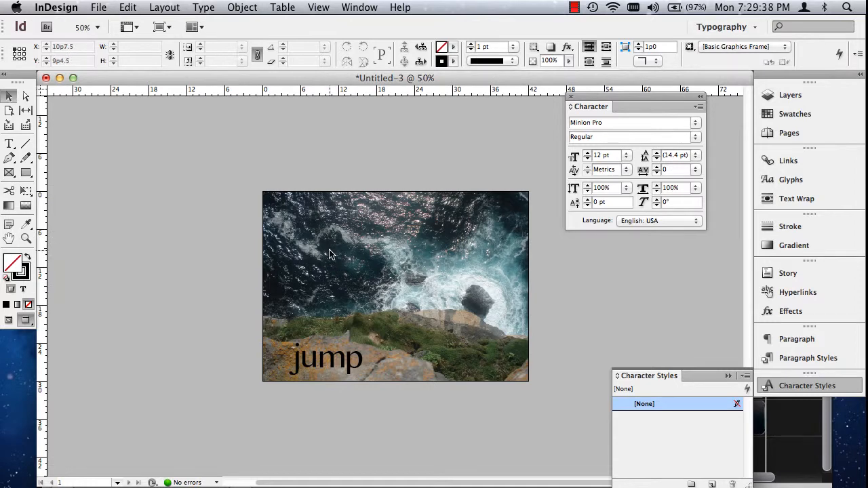
click(9, 144)
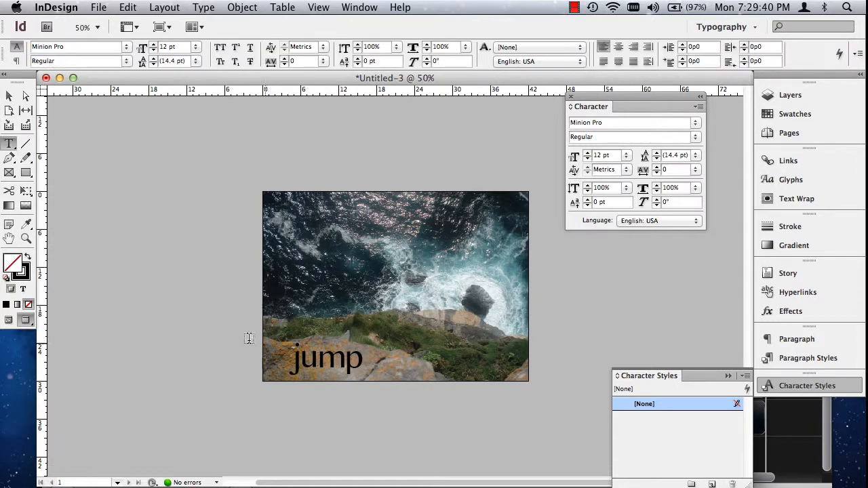
click(305, 361)
double_click(324, 361)
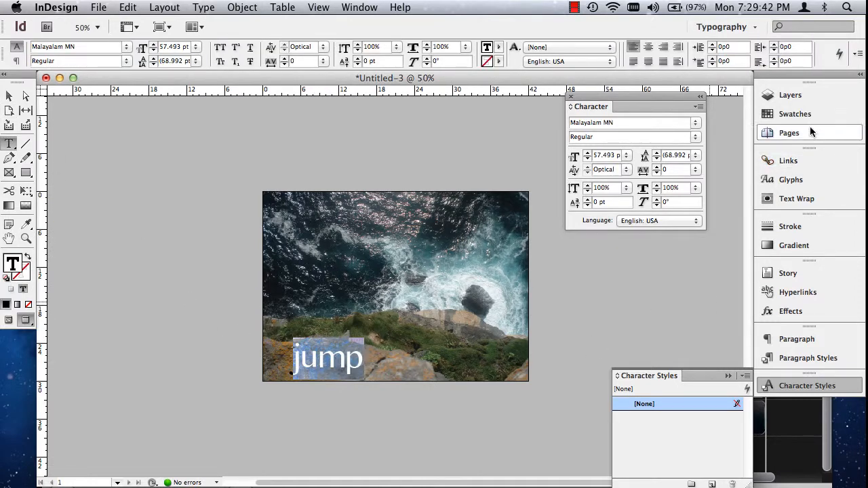
click(789, 115)
drag(749, 224, 743, 388)
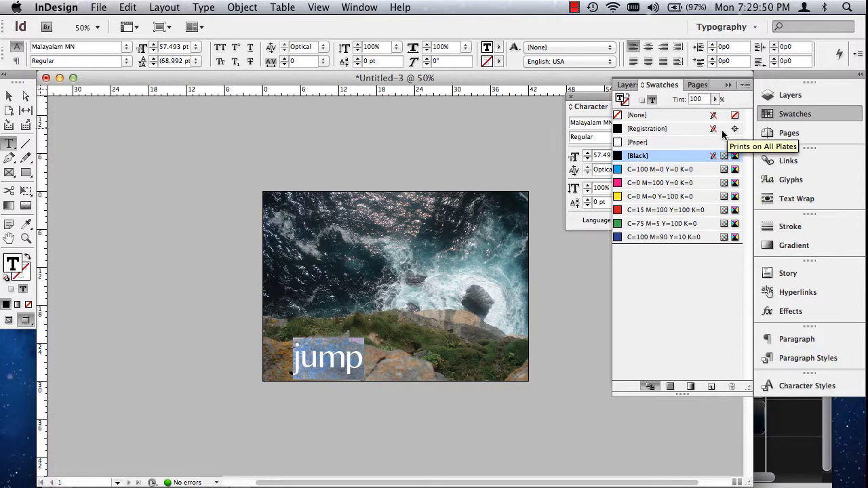
- Start a new colour swatch using the PANTONE+ CMYK Coated library and browse its colours
click(745, 87)
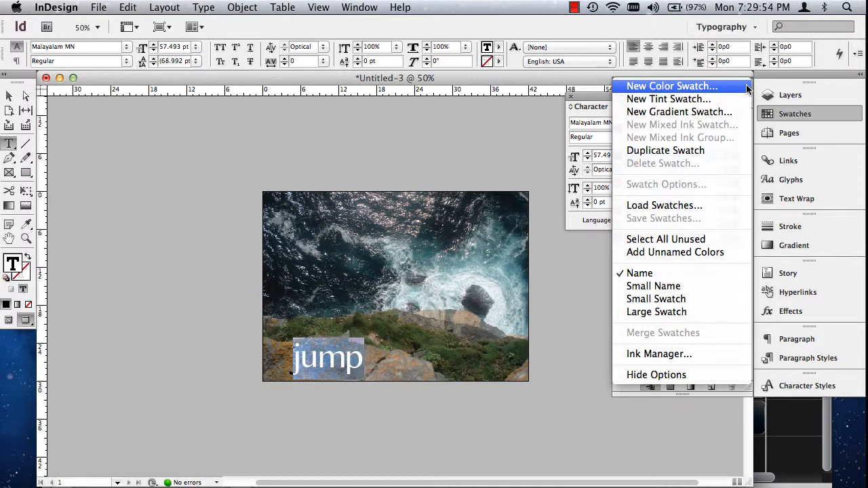
click(676, 91)
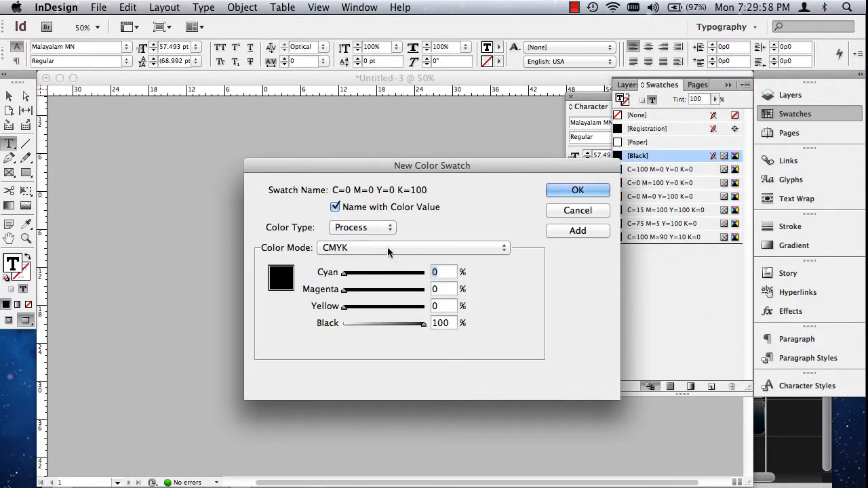
click(387, 247)
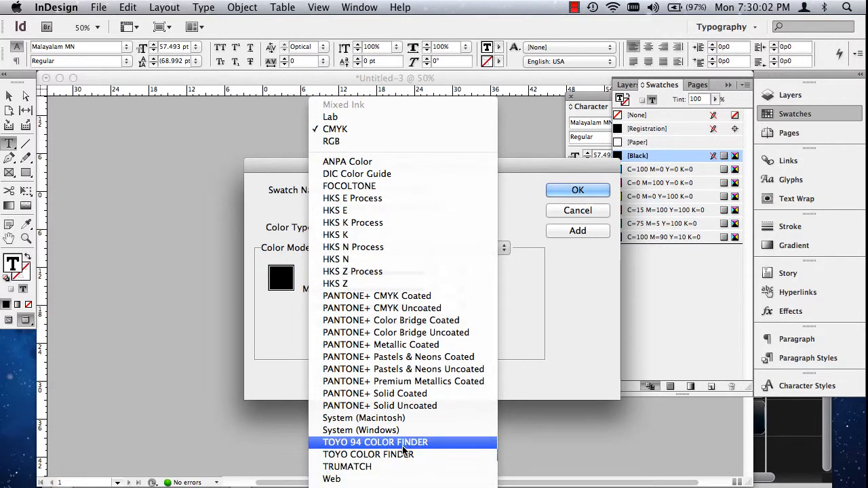
click(420, 309)
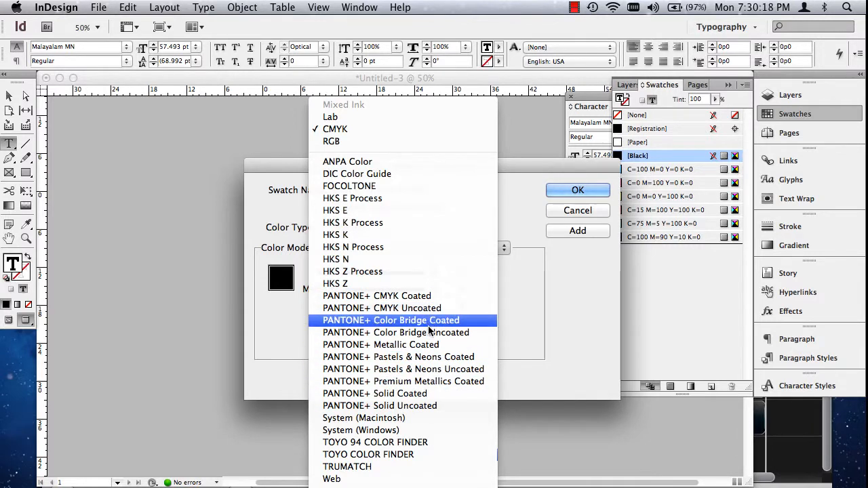
click(593, 284)
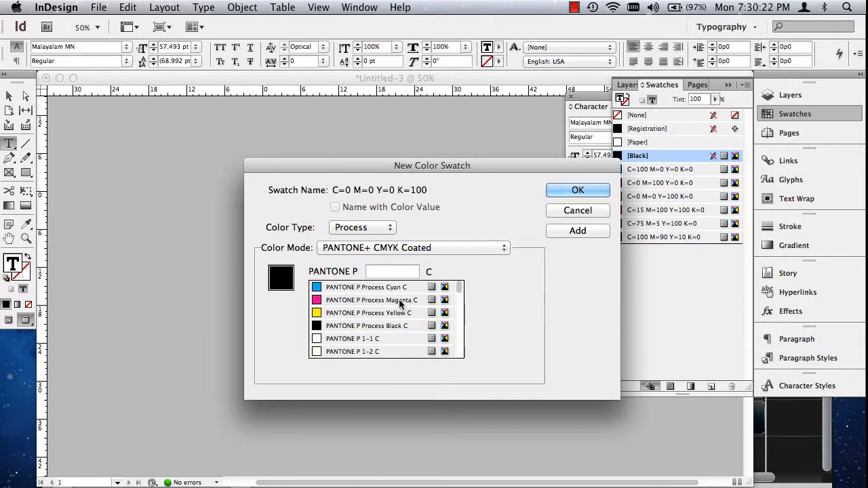
scroll(410, 308, down, 1)
scroll(407, 311, up, 1)
click(442, 247)
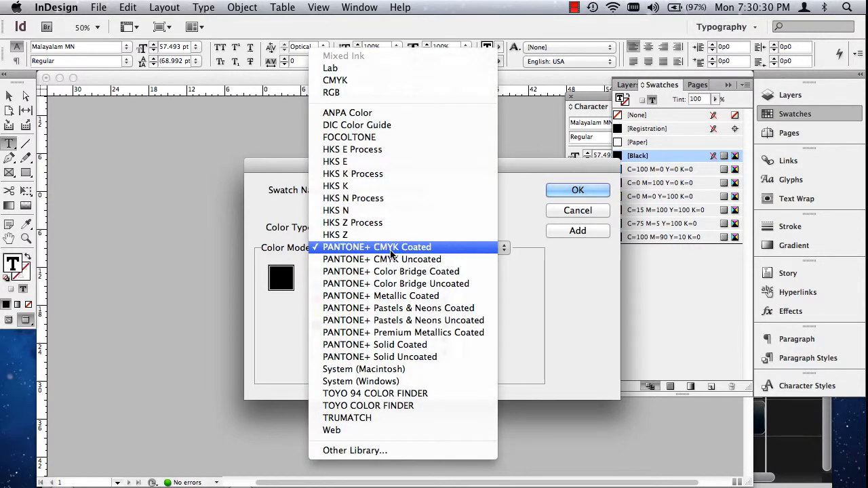
click(439, 251)
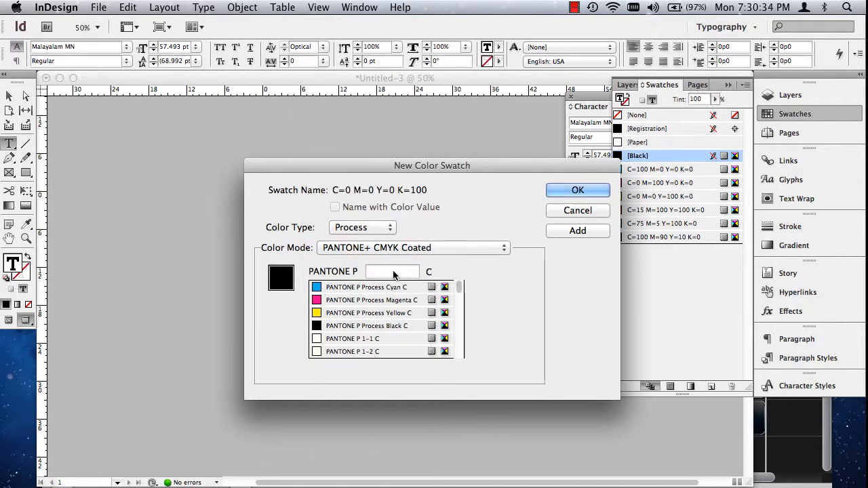
- Look up PANTONE P colours 50-1 and 5-1 in the library and scroll through the nearby shades
text(50)
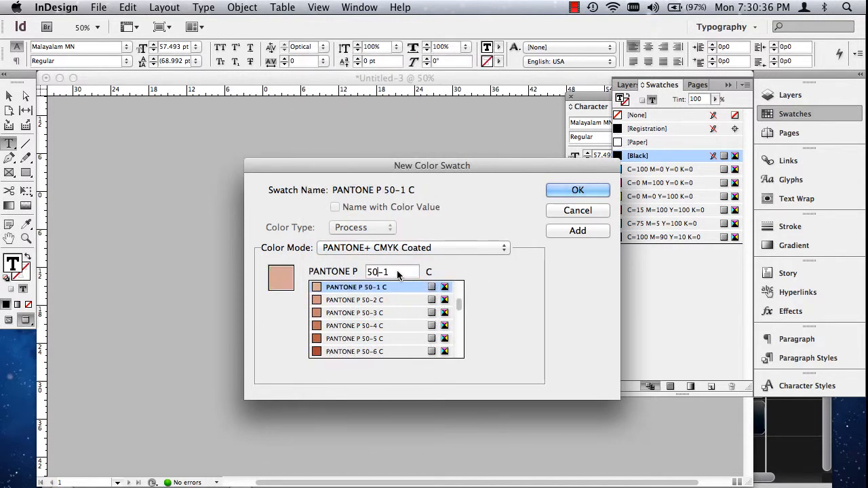
key(BackSpace)
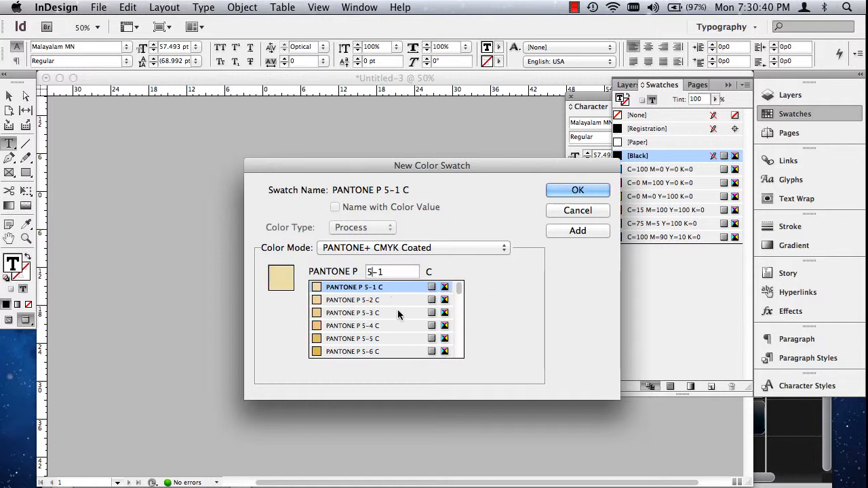
mouse_move(461, 291)
mouse_down()
mouse_move(465, 361)
mouse_move(458, 285)
mouse_up()
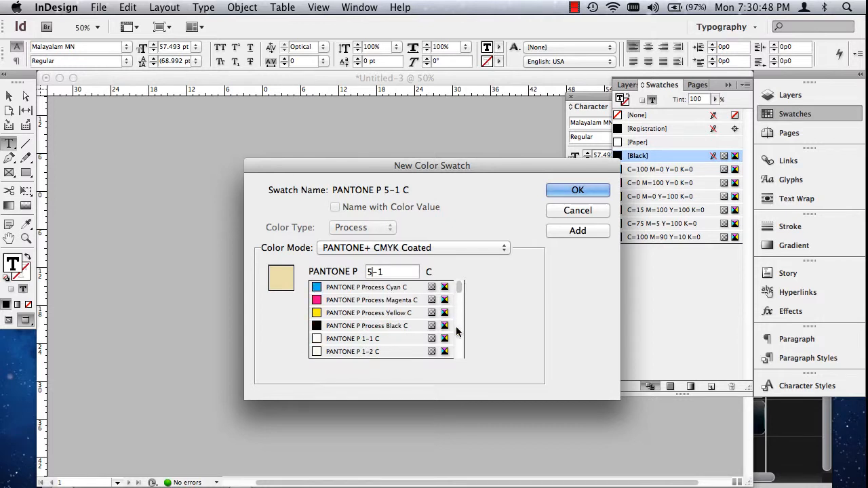
scroll(458, 339, down, 5)
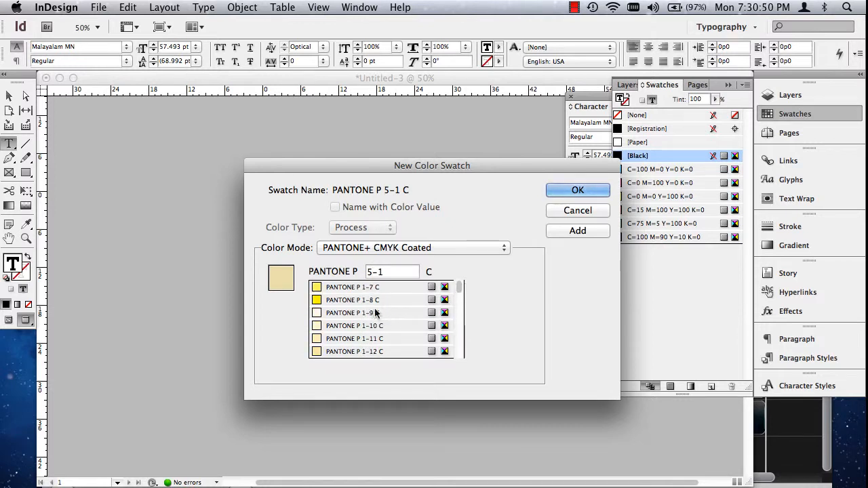
- Add PANTONE P 1-8 C as a new swatch applied to the selected "jump" text, and finish creating swatches
click(383, 302)
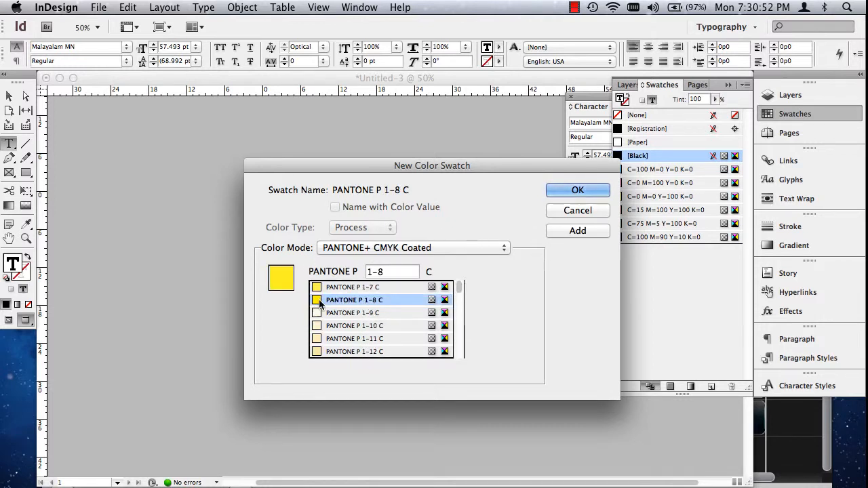
click(580, 232)
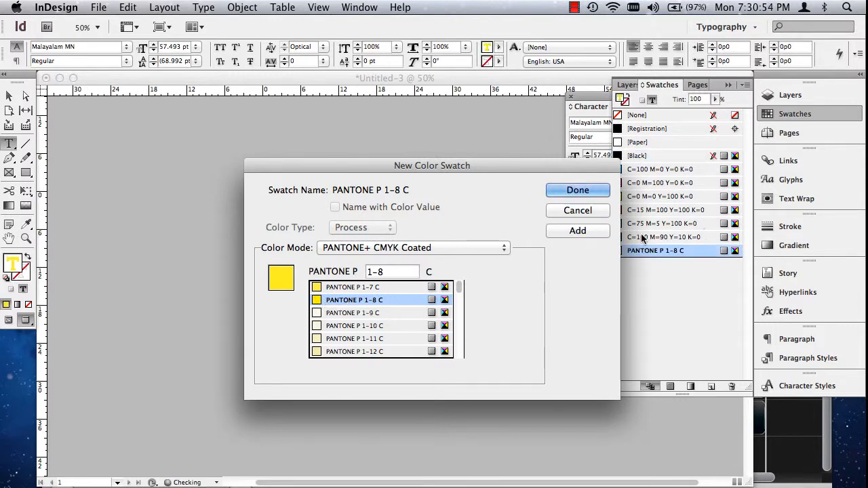
click(576, 190)
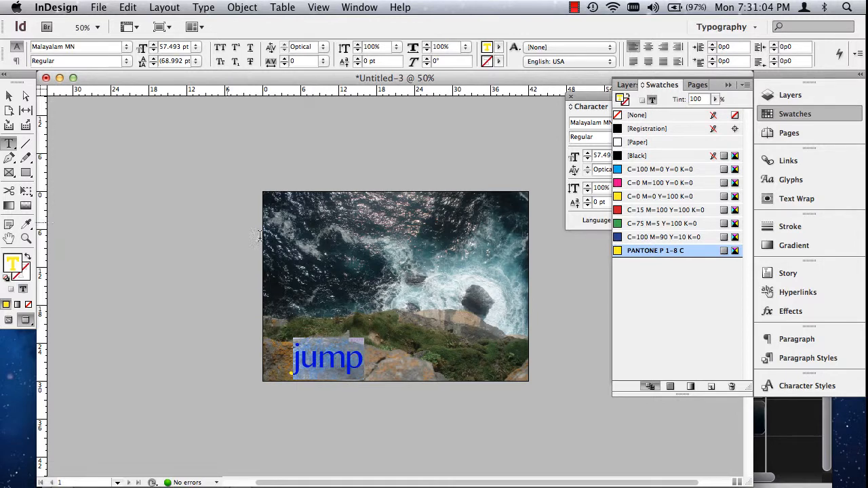
- Select the "jump" text frame, try filling it with C=0 M=100 Y=0 K=0, and undo that fill
click(9, 95)
click(331, 366)
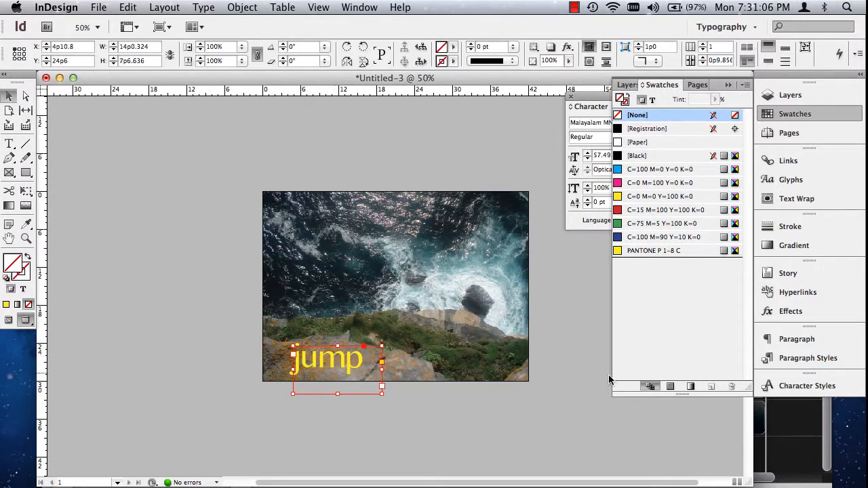
click(652, 183)
click(406, 445)
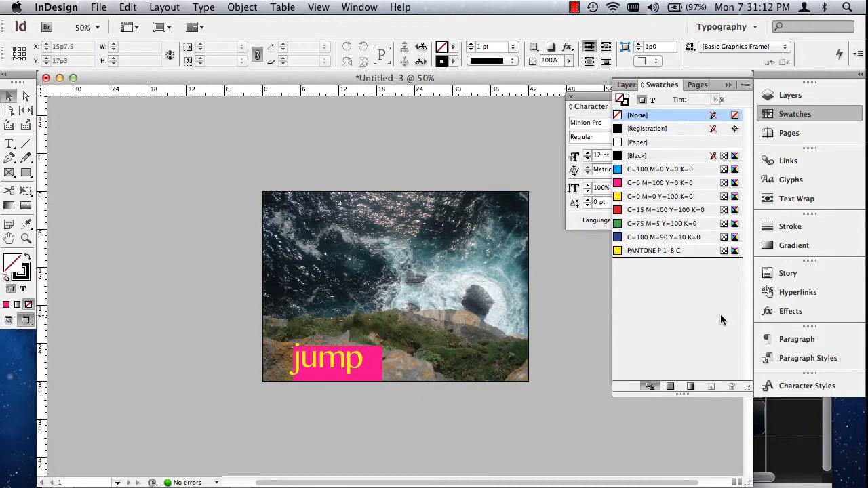
key(super+z)
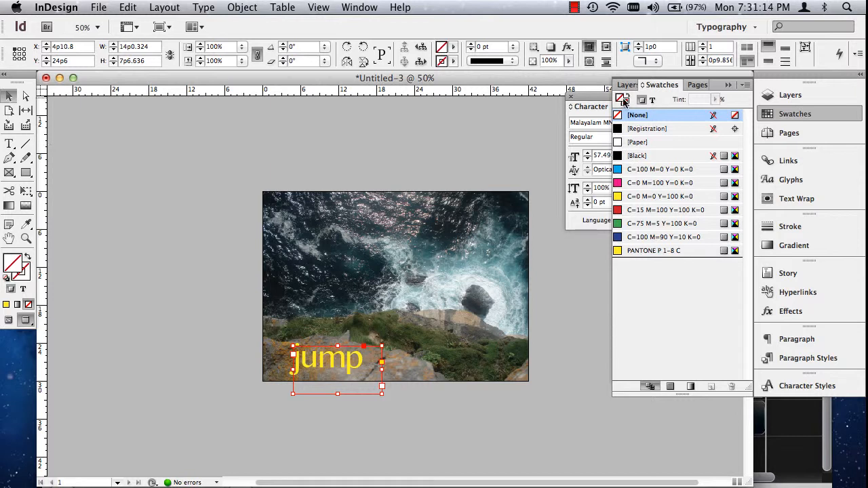
- Make swatches affect the frame's text, try [Paper] and [Black] on "jump", and colour it PANTONE P 1-8 C
click(653, 101)
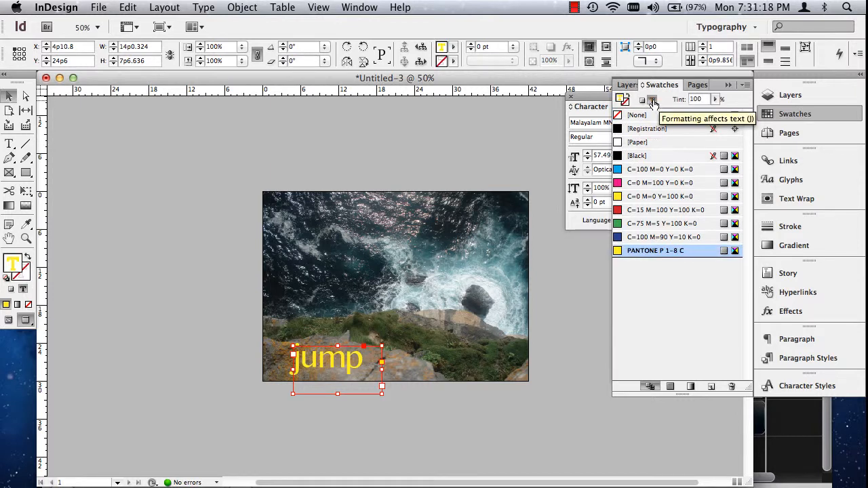
click(639, 142)
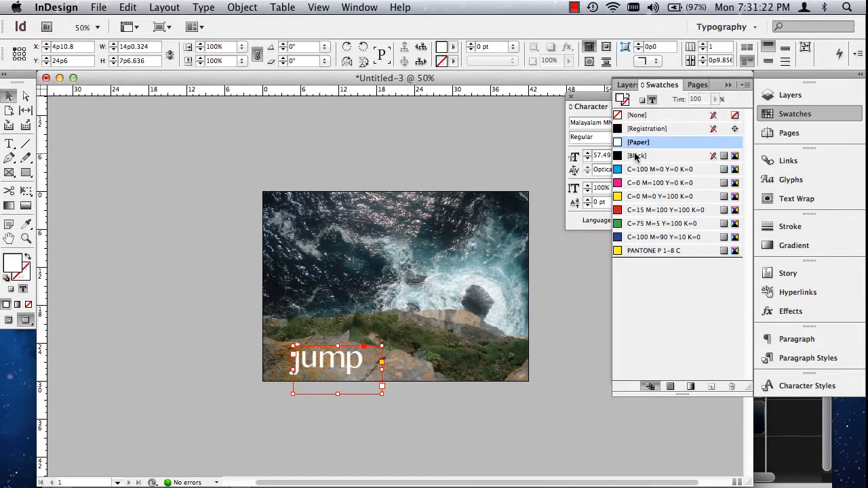
click(636, 156)
click(642, 252)
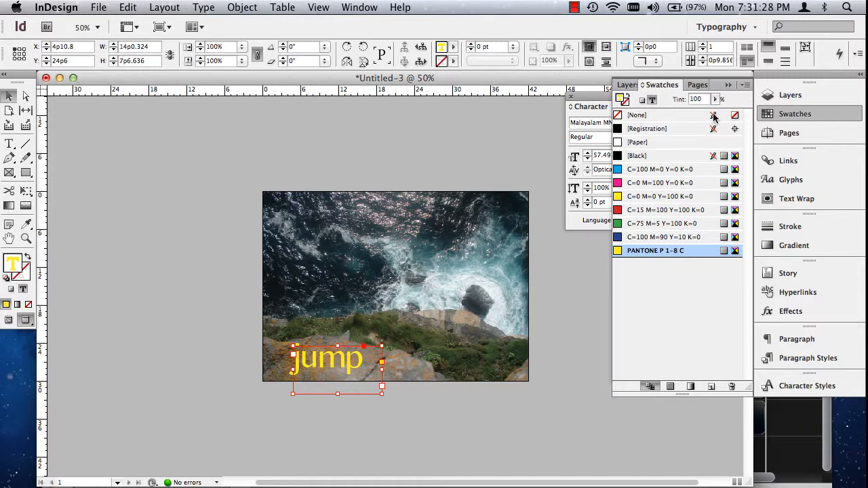
click(745, 85)
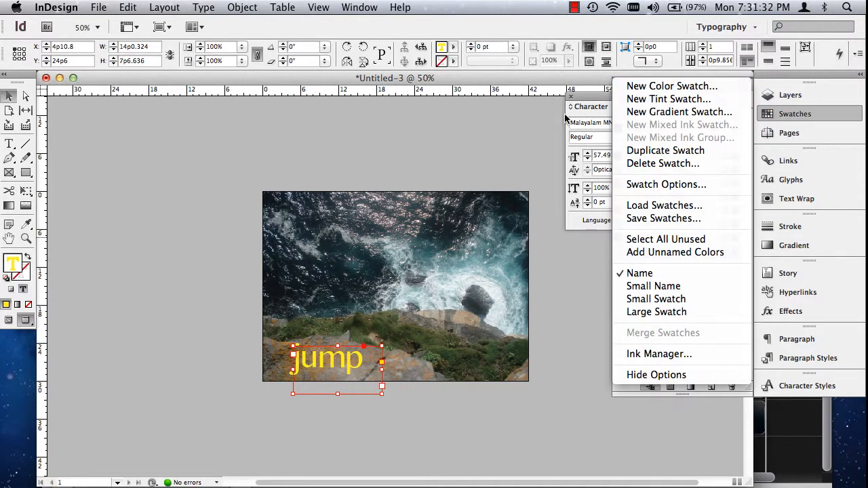
click(743, 87)
click(745, 86)
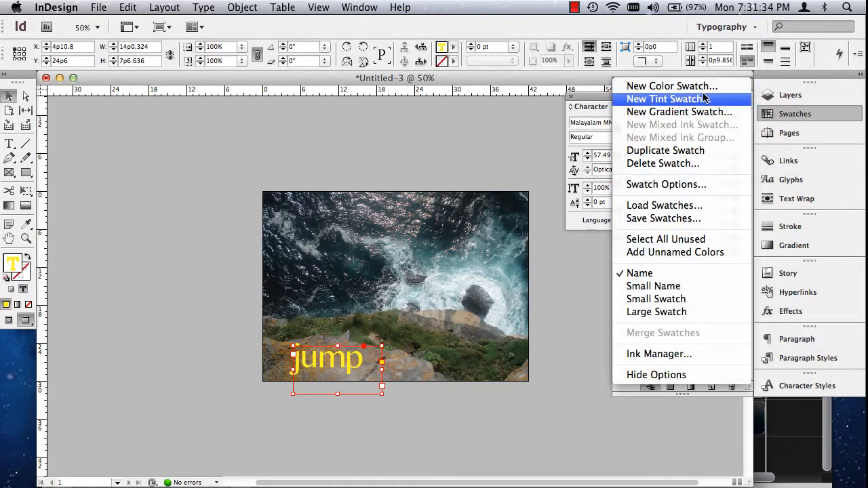
click(668, 99)
click(578, 210)
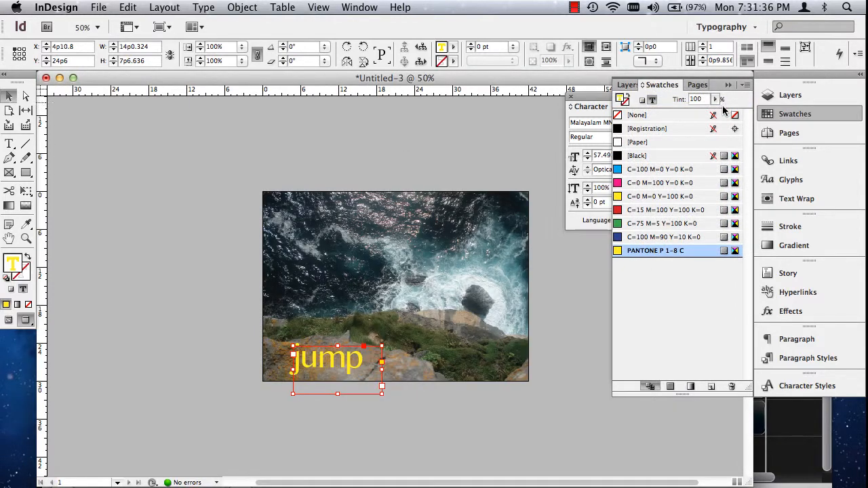
- Add PANTONE P 92-5 C from the PANTONE+ CMYK Coated library as a swatch, recolour "jump" with PANTONE P 1-8 C, and deselect the text
click(746, 85)
click(671, 86)
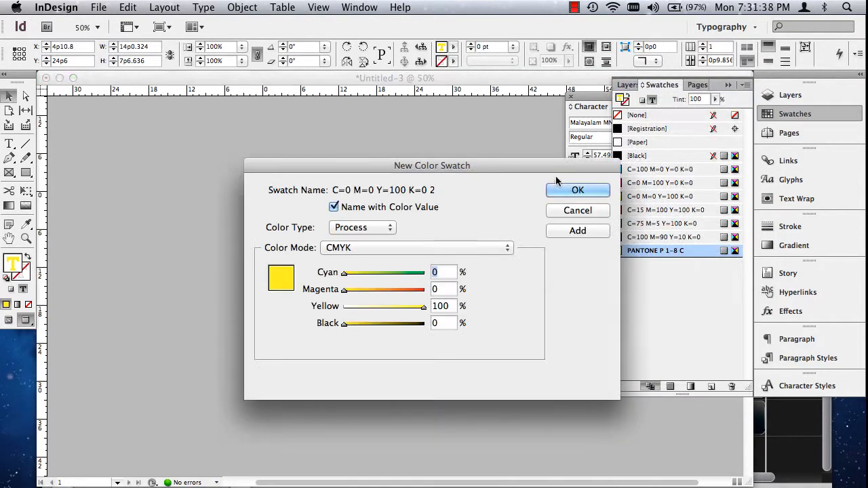
click(418, 249)
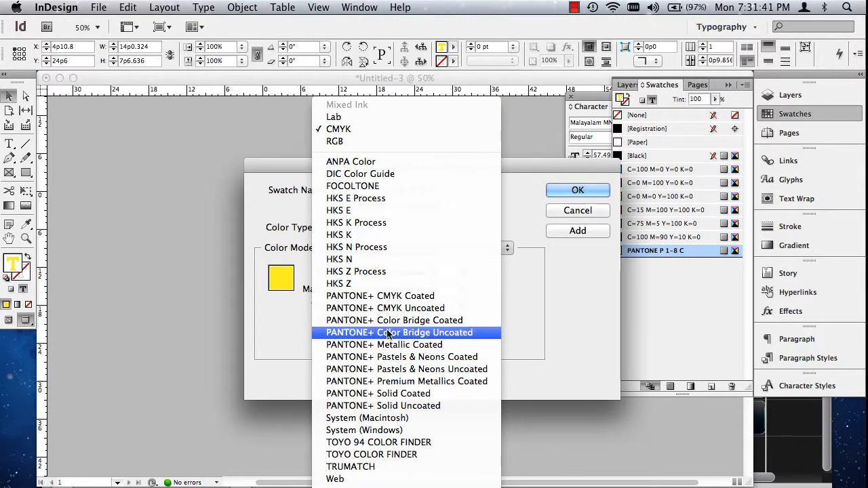
click(373, 298)
drag(458, 288, 462, 324)
click(382, 326)
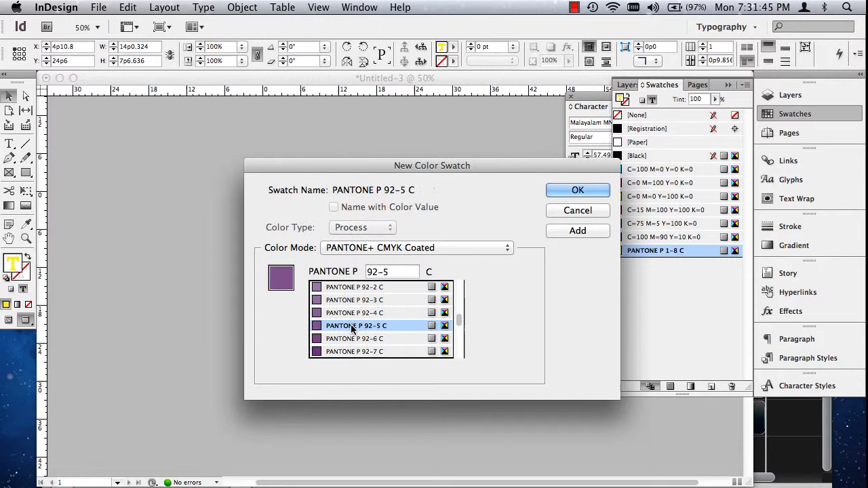
click(591, 233)
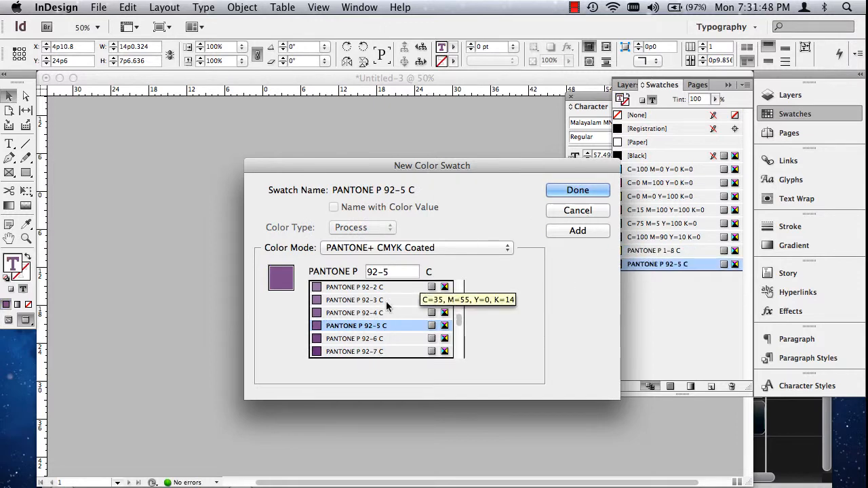
click(578, 191)
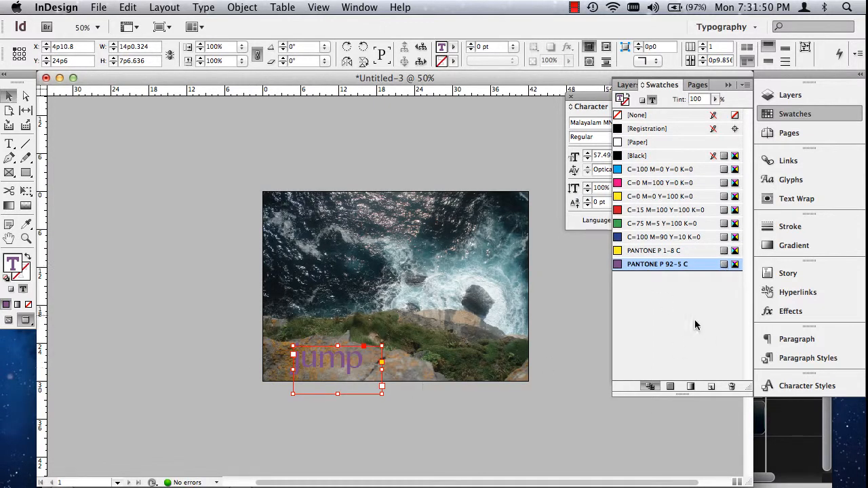
click(644, 251)
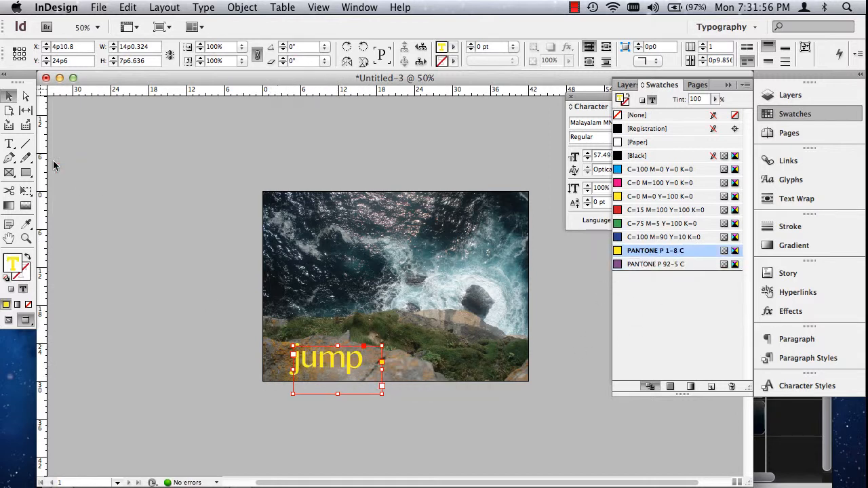
click(404, 294)
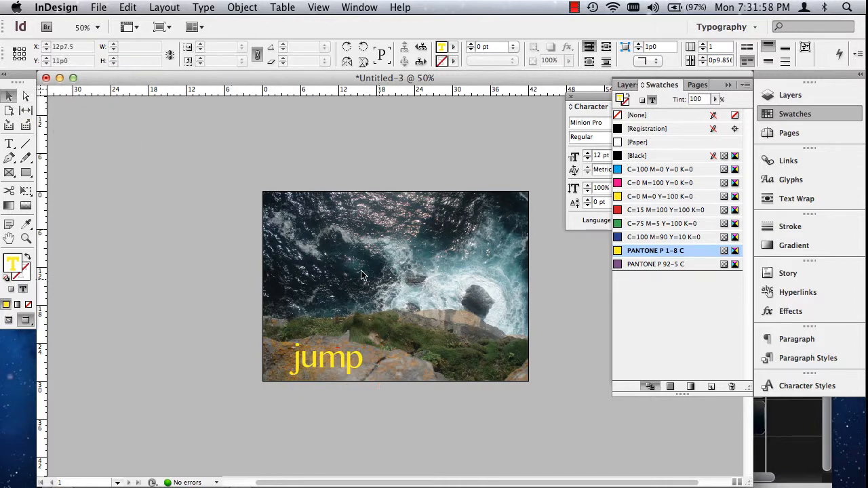
- Save the layout to the Desktop as an InDesign CS6 document named Jump1
click(76, 6)
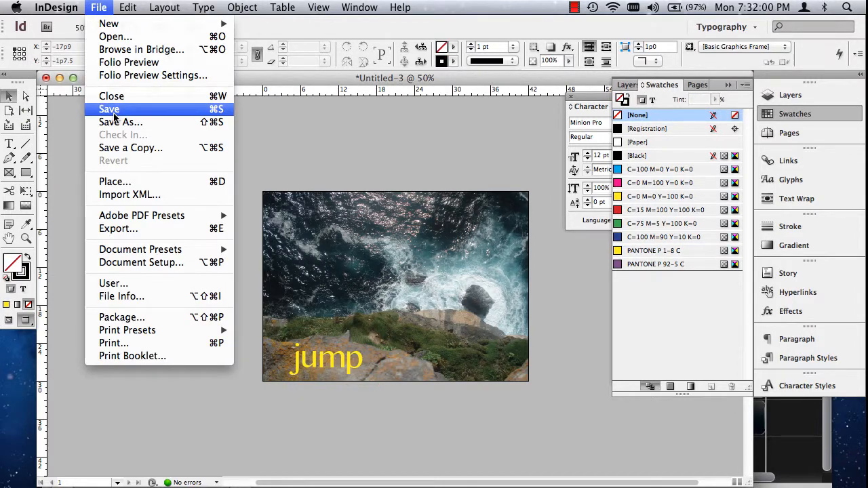
click(115, 119)
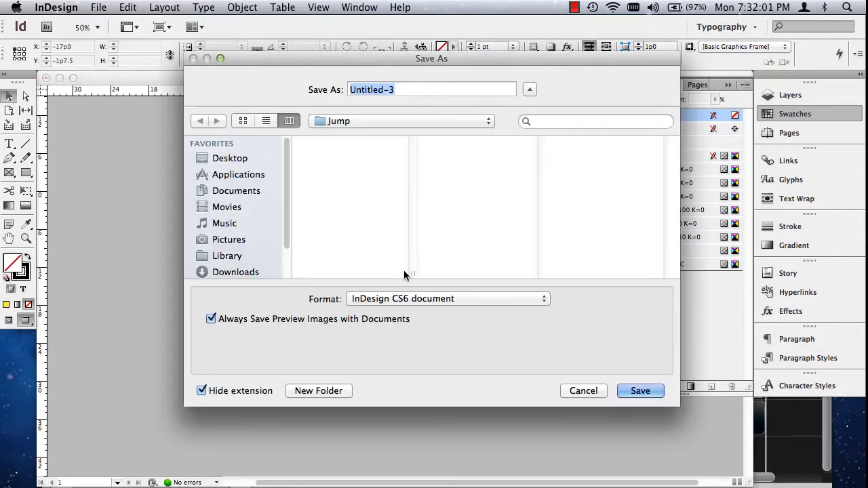
click(231, 160)
text(Jump1)
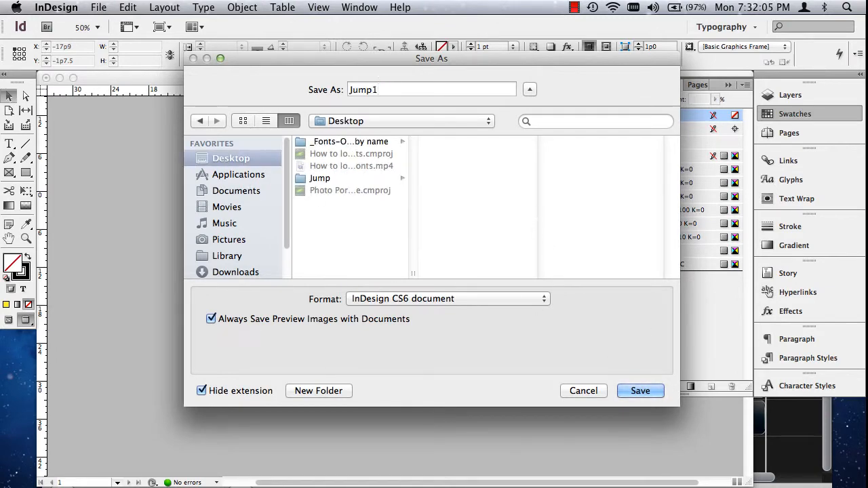
click(632, 390)
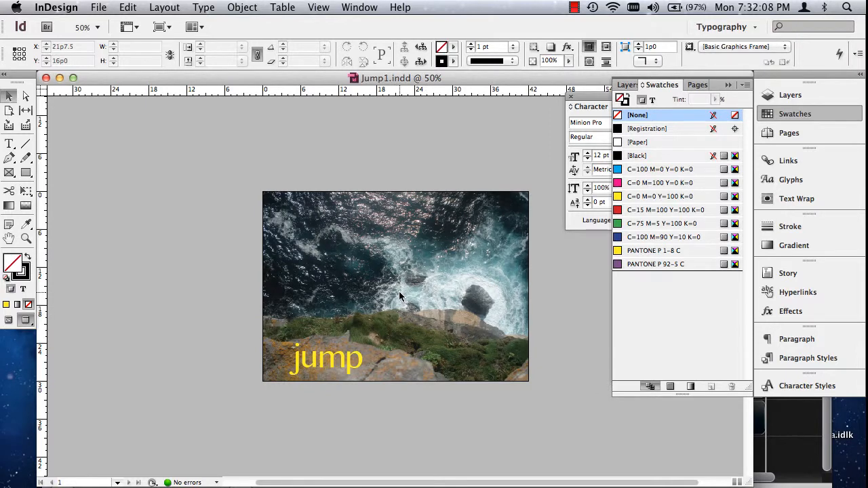
- Export the layout to the Desktop as the PDF Jump1 using the [Smallest File Size] preset
click(98, 7)
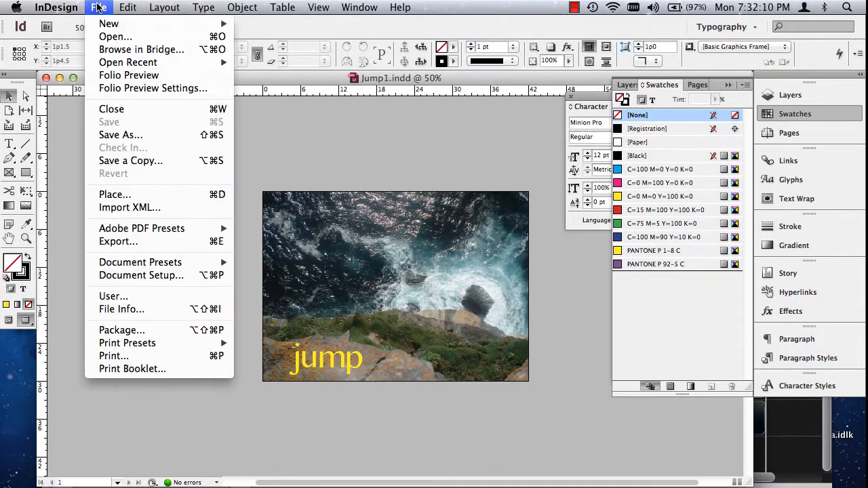
mouse_move(147, 231)
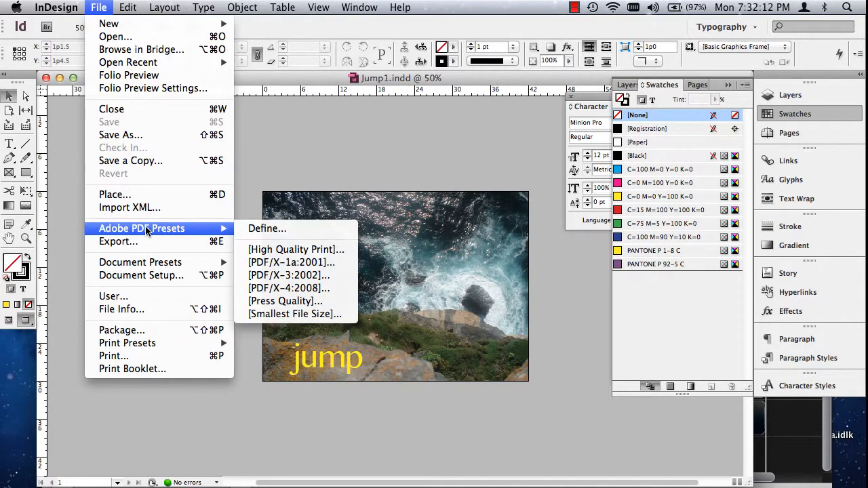
click(289, 313)
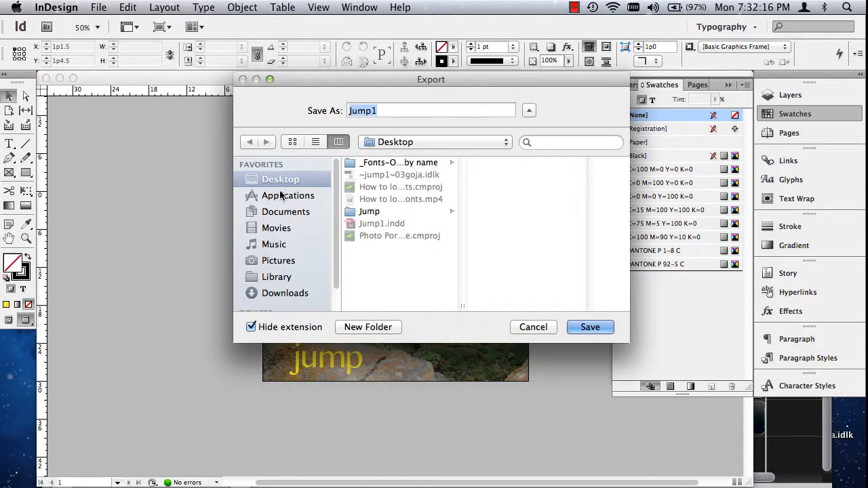
click(590, 327)
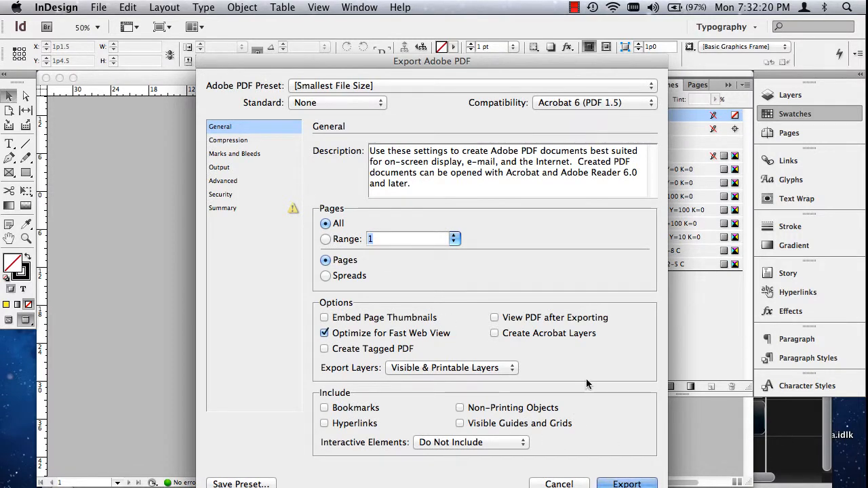
drag(478, 75, 482, 50)
click(630, 459)
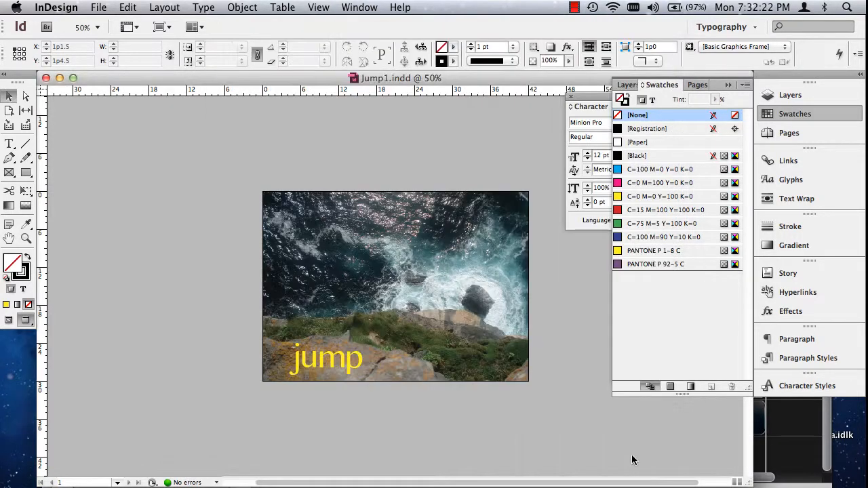
- Minimize the Jump1.indd document and the Camtasia project "How to load fonts" to reach the desktop
click(59, 80)
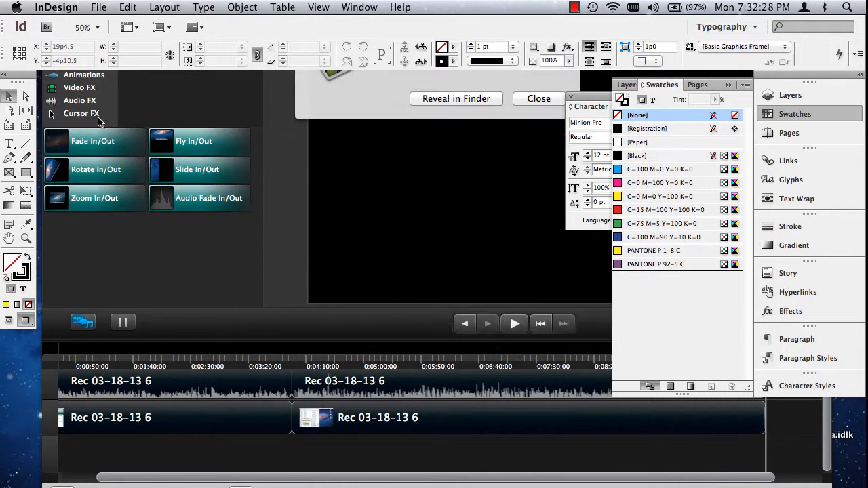
click(49, 109)
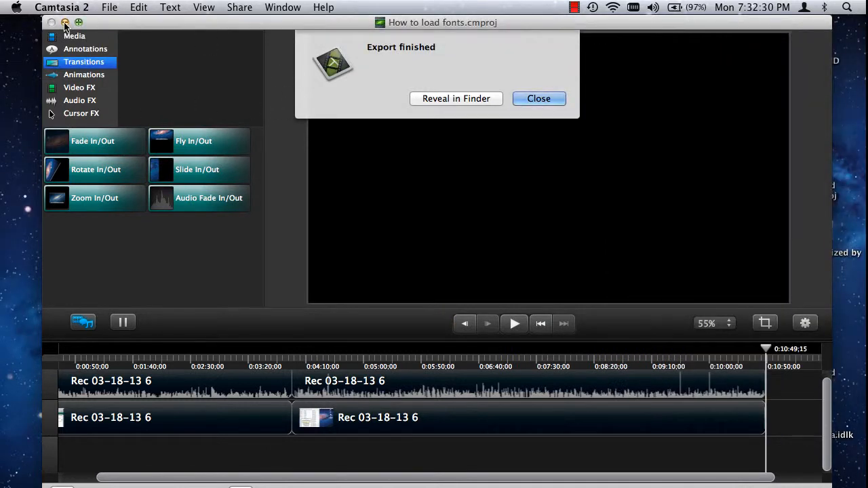
click(65, 22)
click(545, 214)
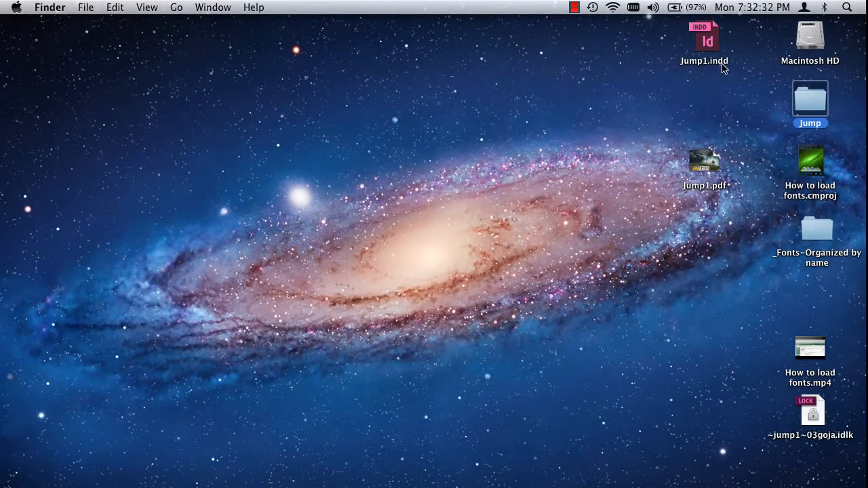
- Open the exported Jump1.pdf from the desktop in Acrobat, examine the page, and close both the PDF and Acrobat's welcome window
click(707, 40)
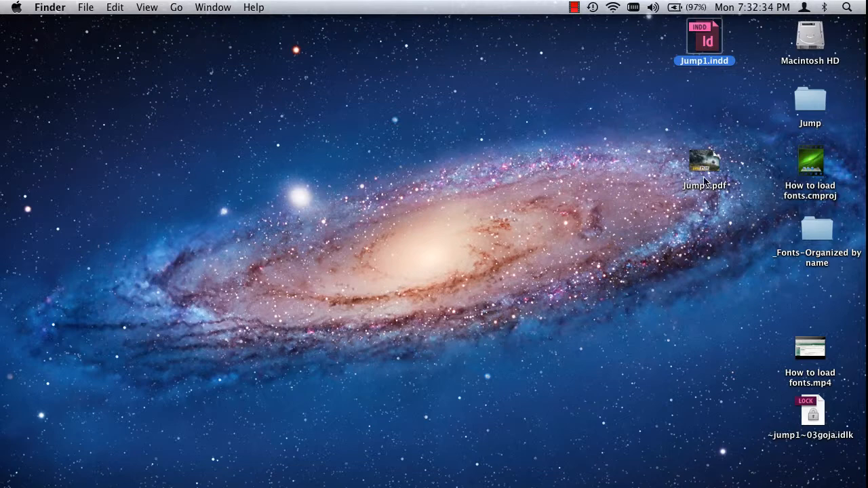
click(704, 162)
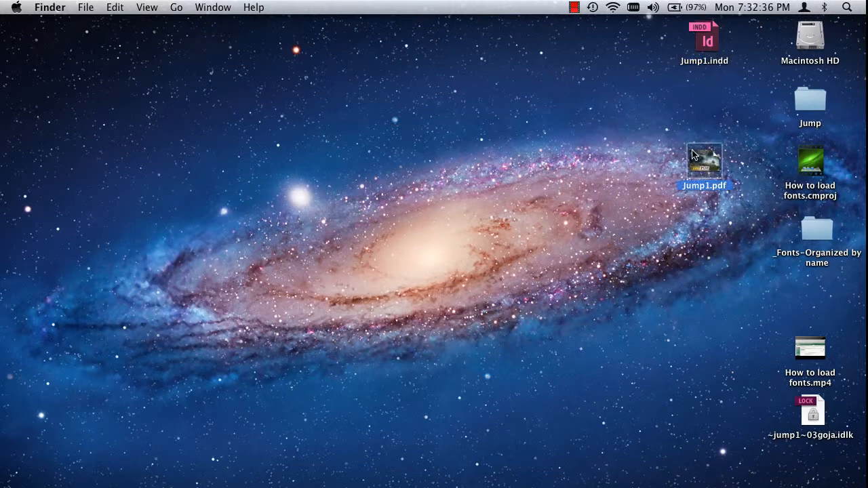
double_click(708, 160)
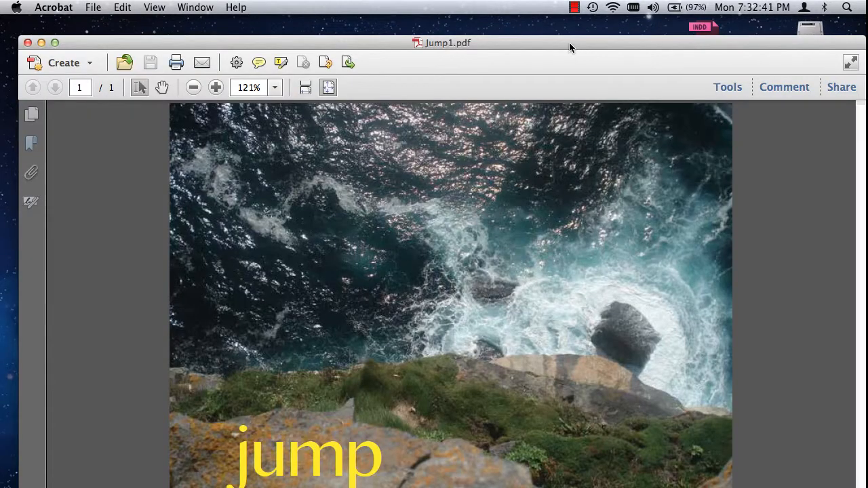
drag(569, 46, 522, 26)
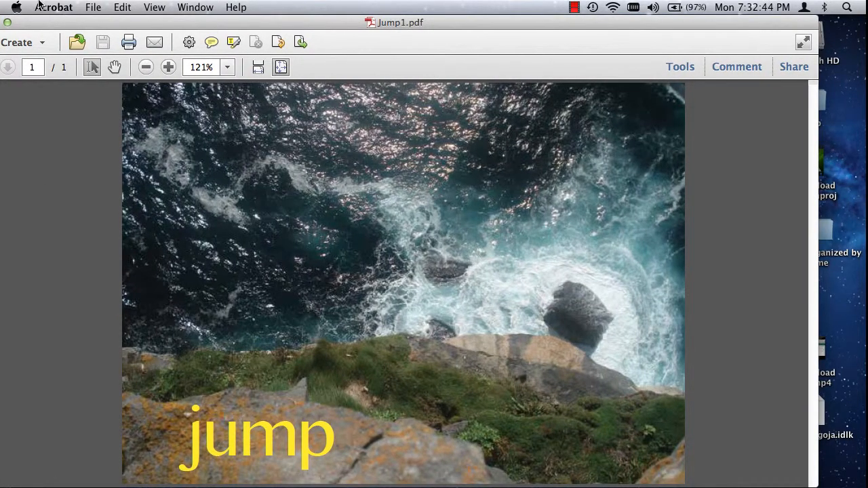
drag(23, 23, 71, 23)
click(27, 24)
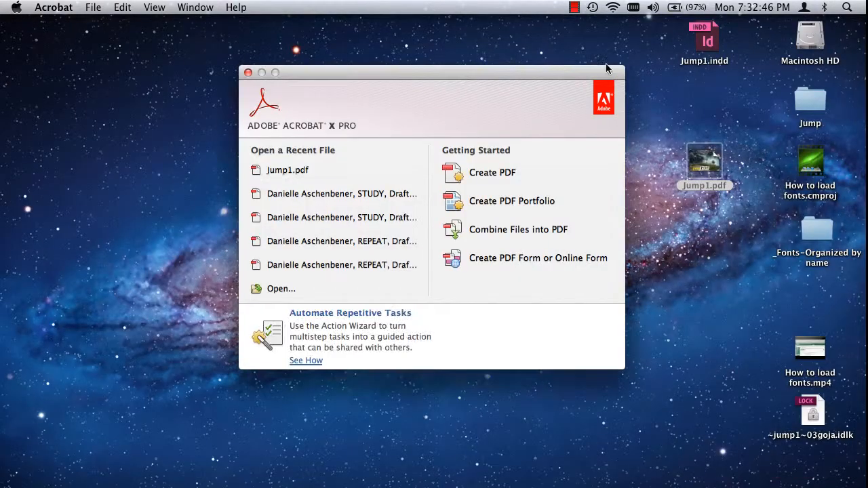
click(690, 42)
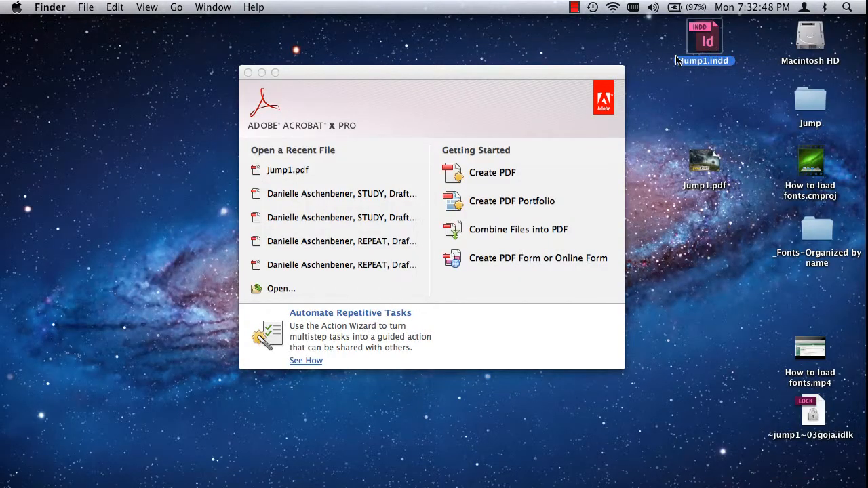
click(248, 73)
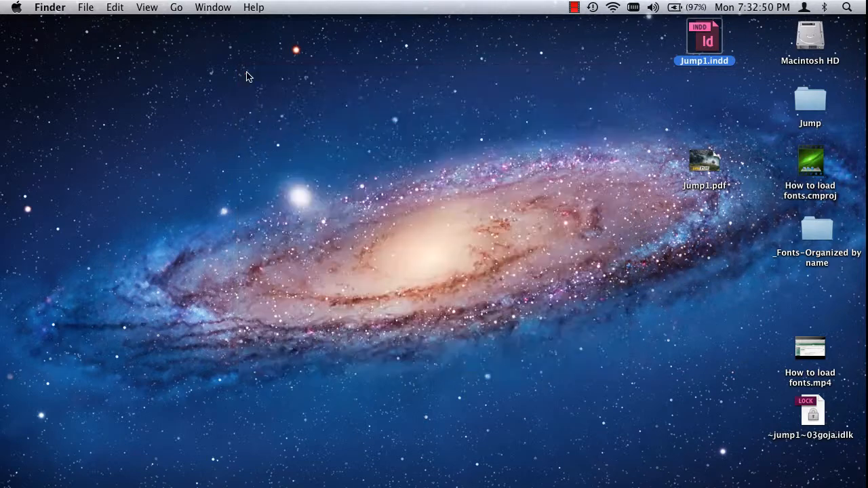